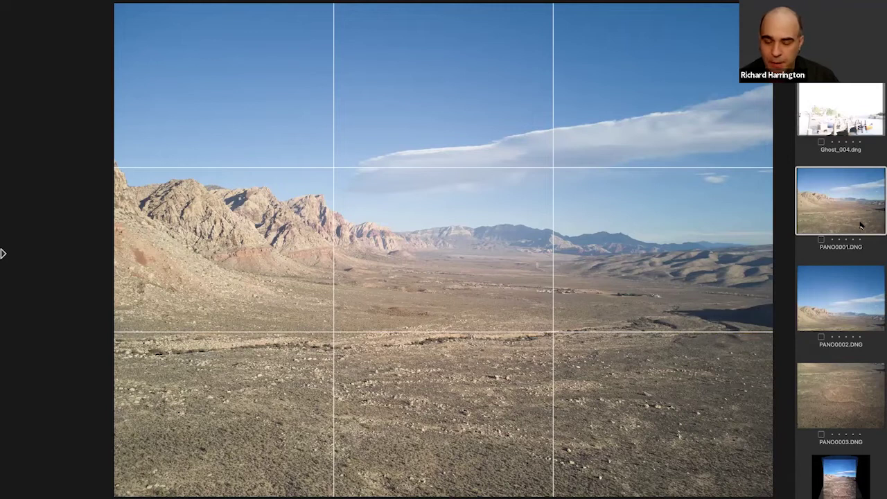
- Review the frames PANO0001.DNG to PANO0003.DNG and open all three together for stitching to a panorama
left_click(854, 287)
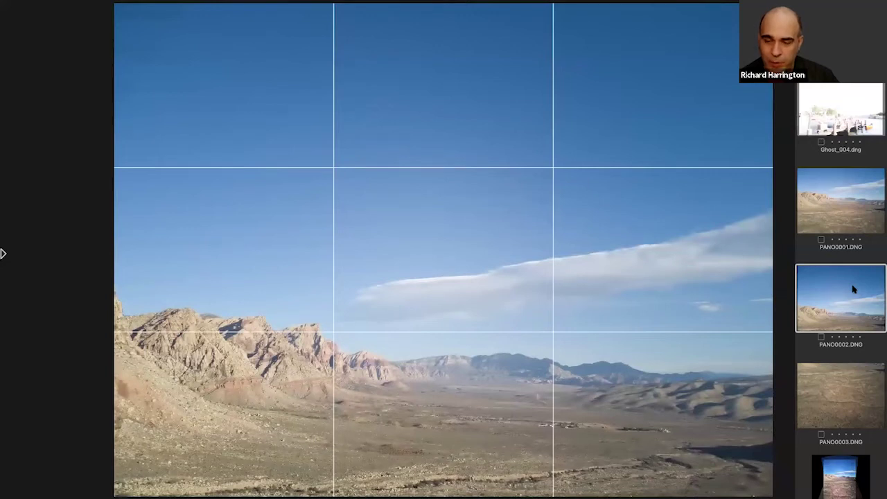
left_click(817, 190)
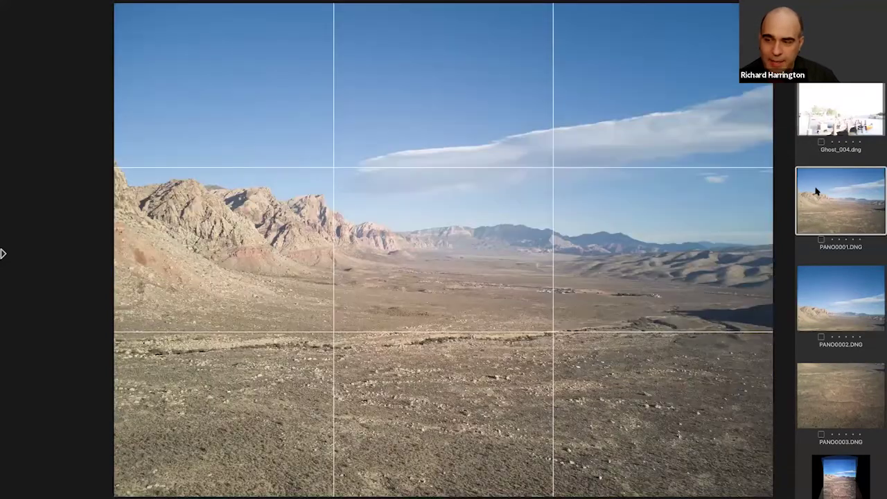
left_click(838, 298)
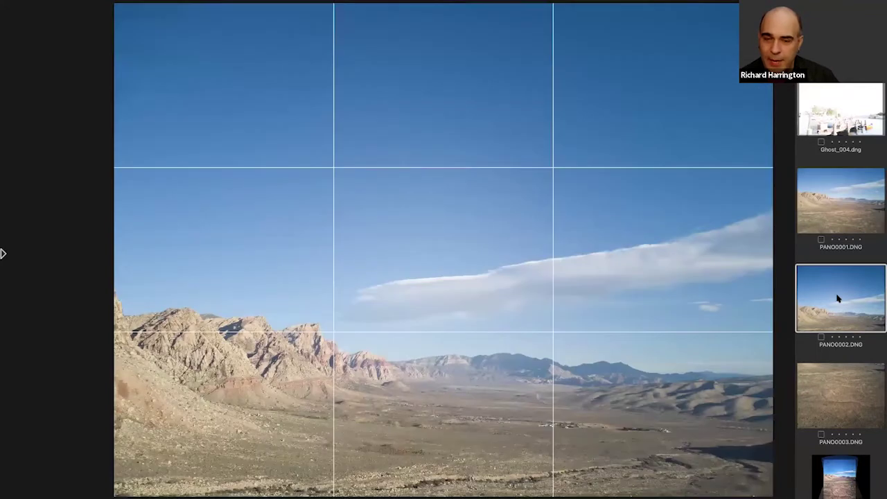
left_click(837, 398)
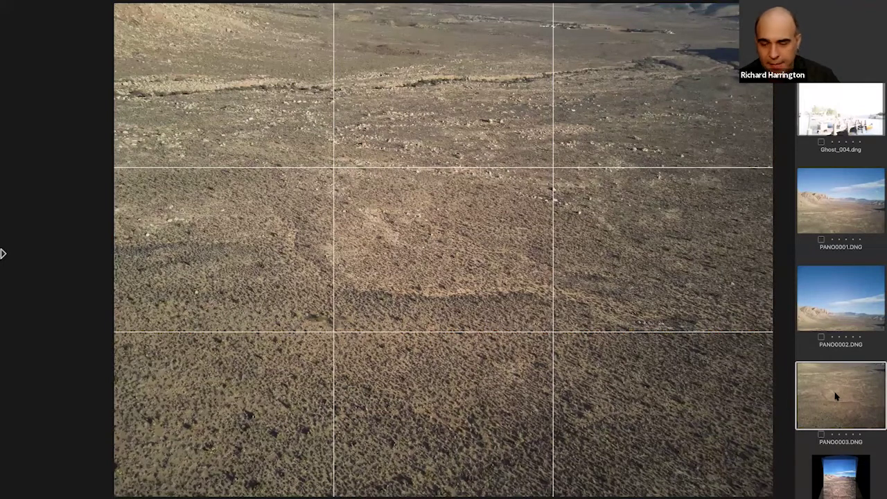
left_click(824, 215, "shift")
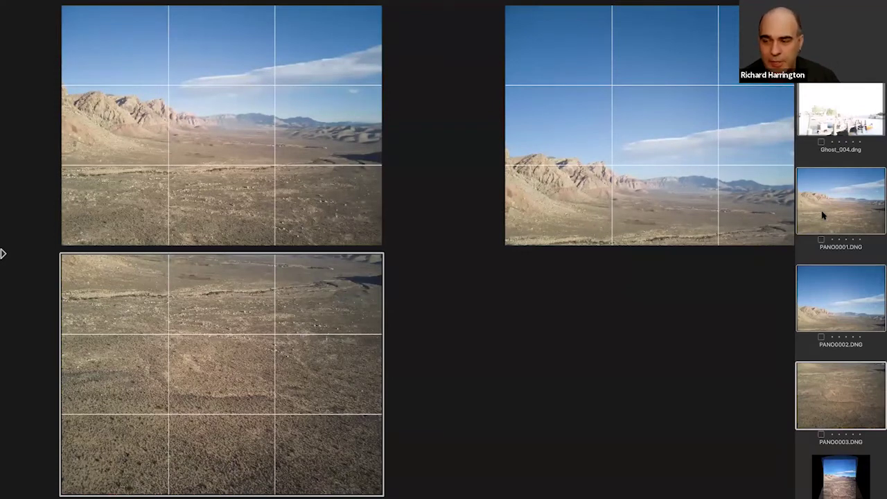
right_click(824, 216)
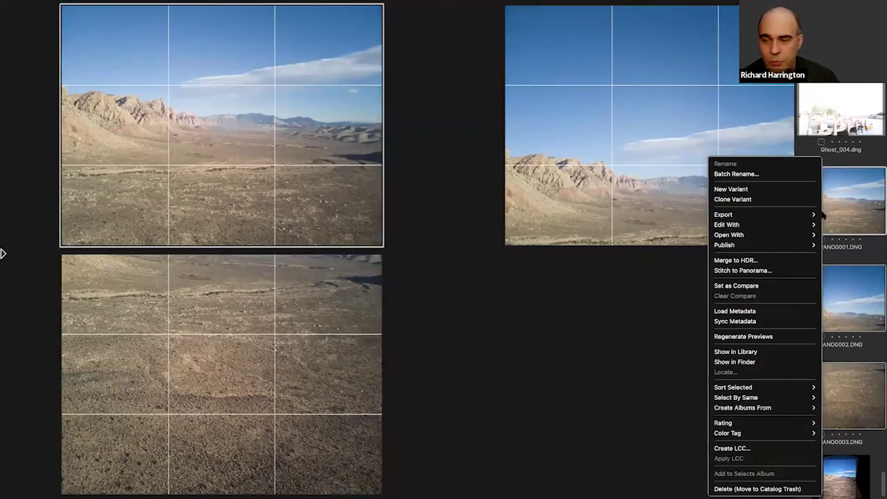
left_click(800, 272)
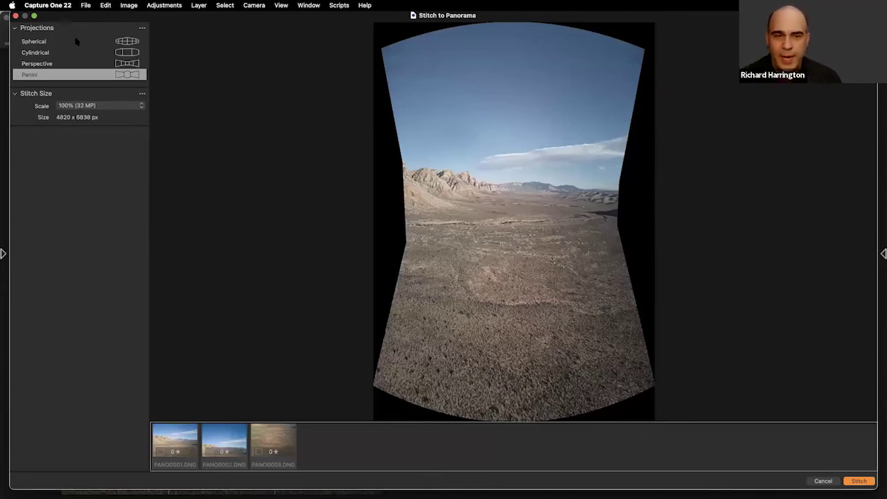
- Preview the Spherical projection for comparison, and stitch the three frames with the Panini projection
left_click(68, 40)
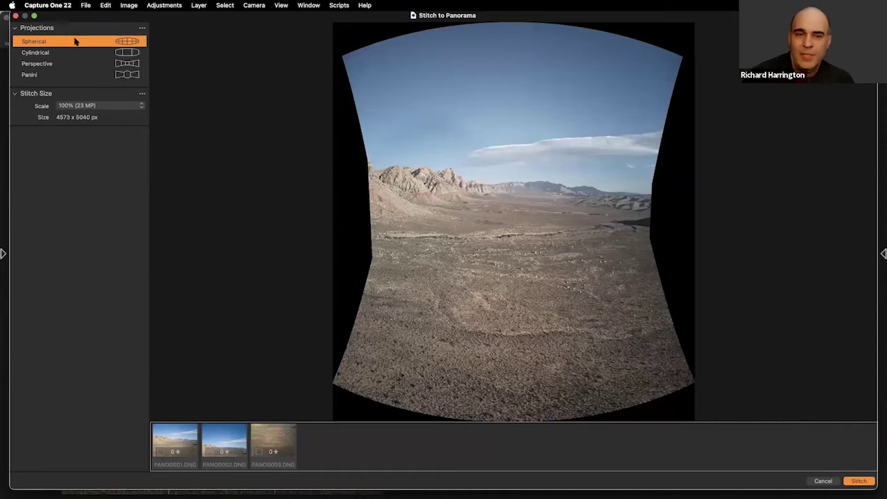
left_click(127, 76)
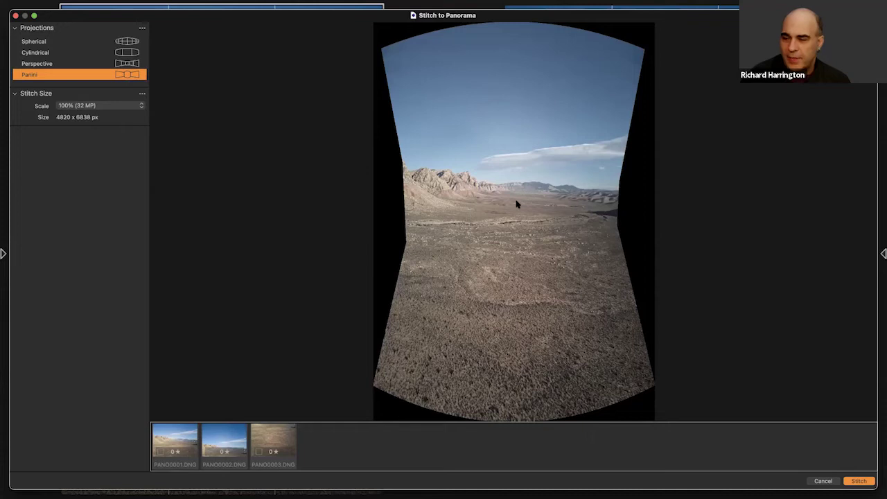
mouse_move(881, 420)
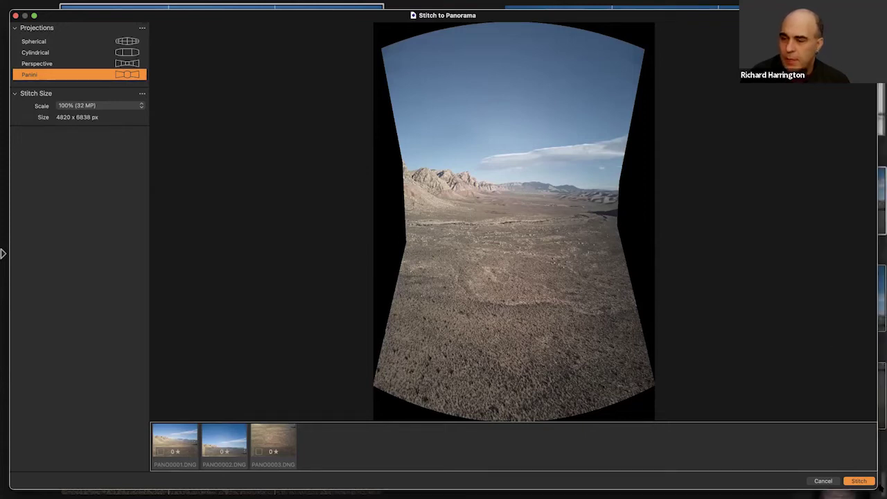
left_click(854, 481)
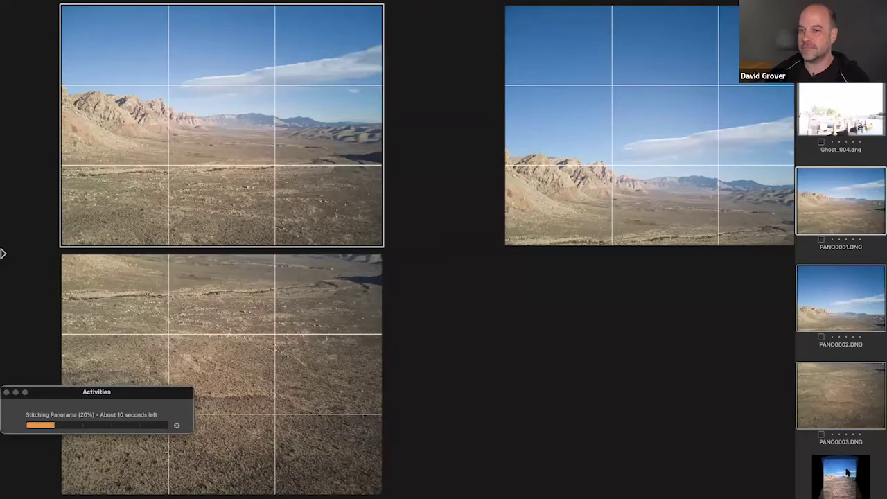
- Open the newly stitched panorama from the end of the image list and apply Auto Adjust to it
scroll(844, 414, "down", 1)
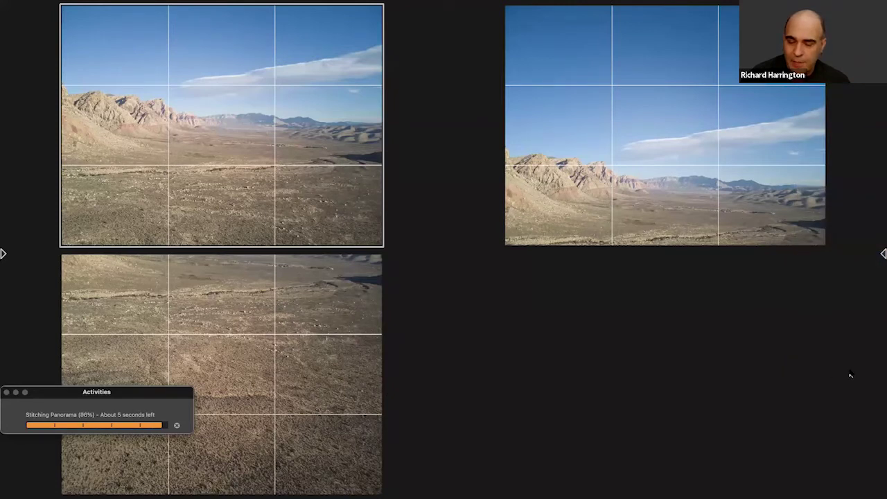
mouse_move(881, 282)
scroll(857, 348, "down", 3)
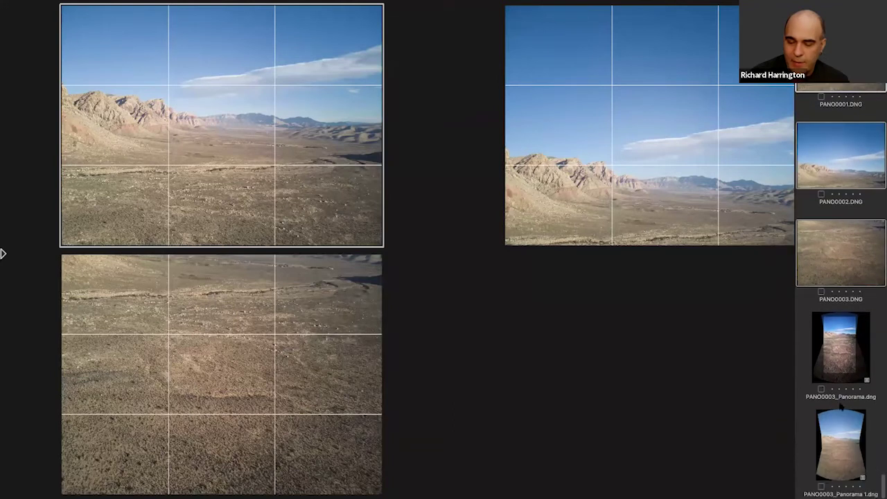
left_click(838, 423)
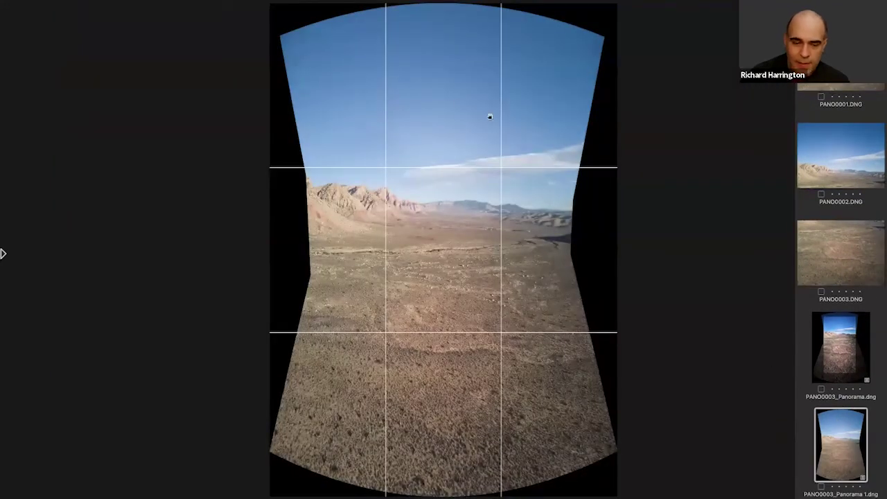
mouse_move(59, 16)
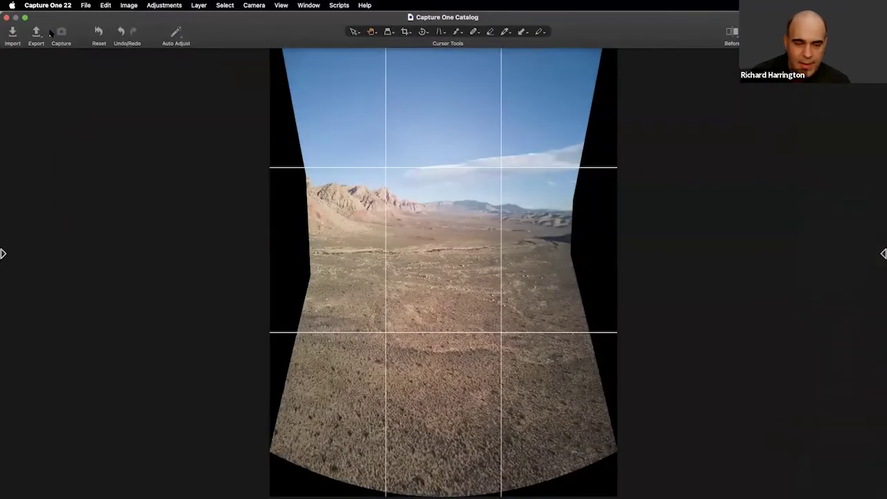
left_click(175, 34)
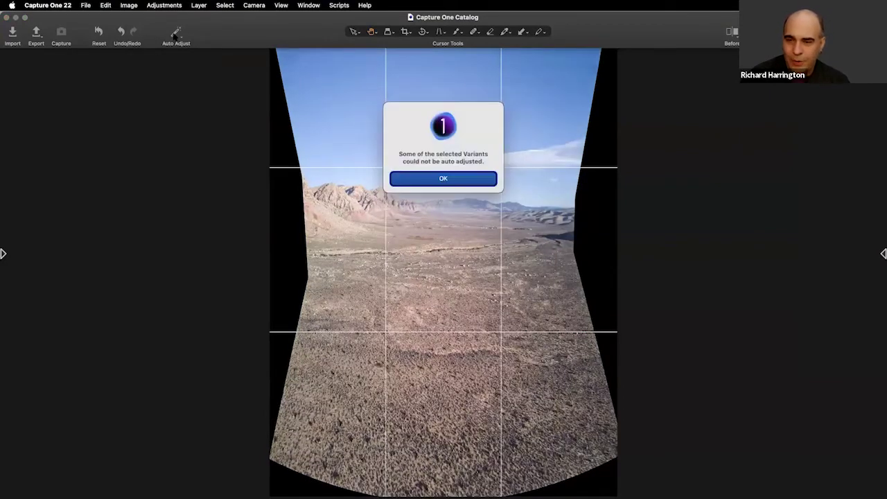
key("Return")
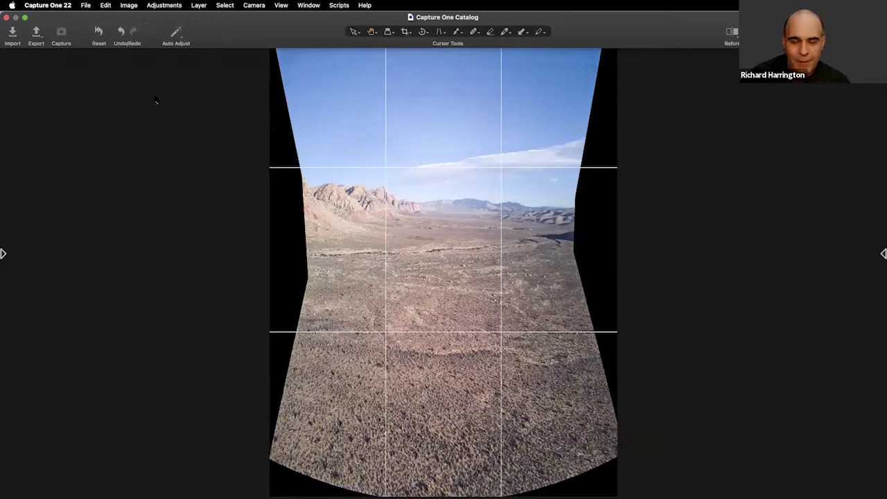
- Compare the film curves in the panorama's base characteristics and set the curve to Linear Response
mouse_move(2, 205)
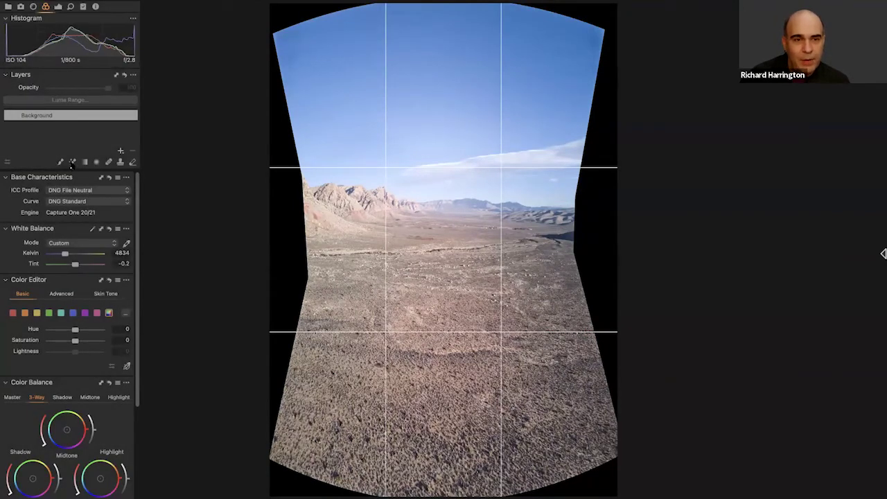
left_click(65, 202)
left_click(65, 213)
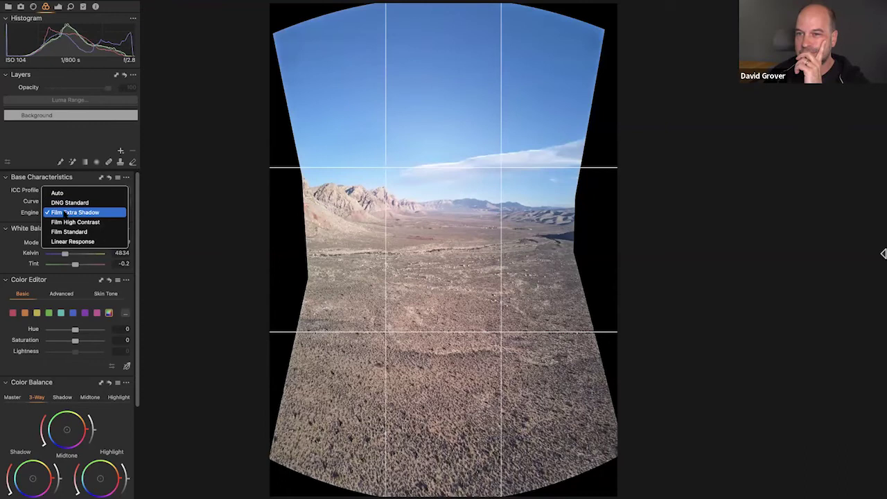
left_click(64, 221)
left_click(64, 232)
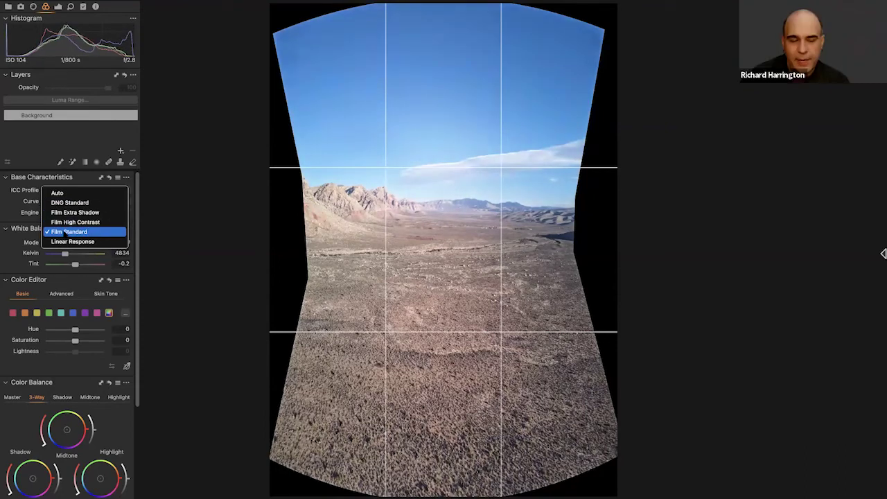
left_click(64, 241)
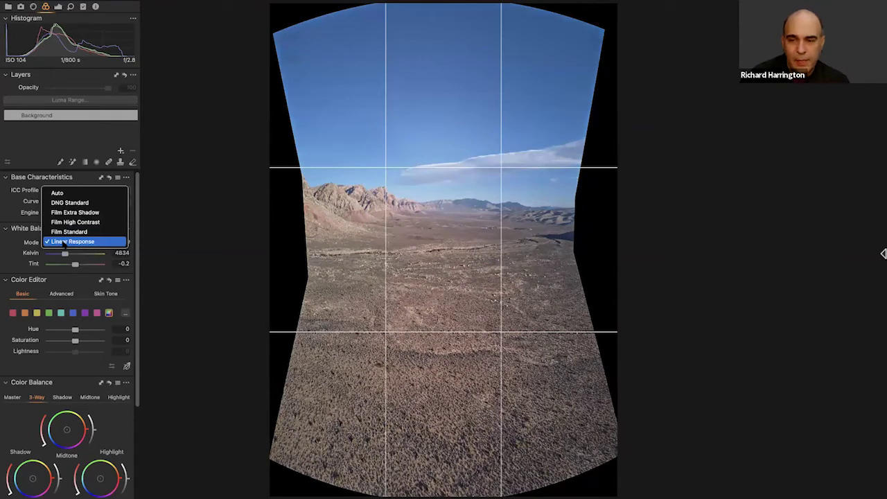
left_click(64, 232)
left_click(63, 241)
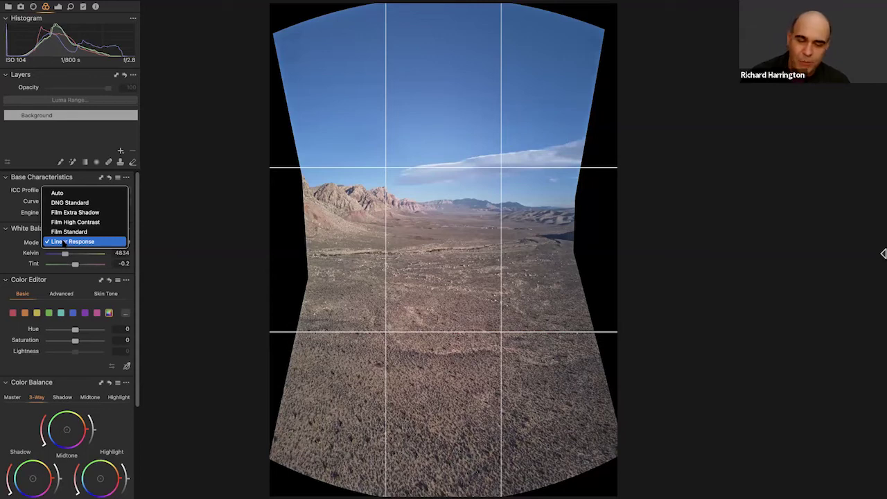
left_click(64, 242)
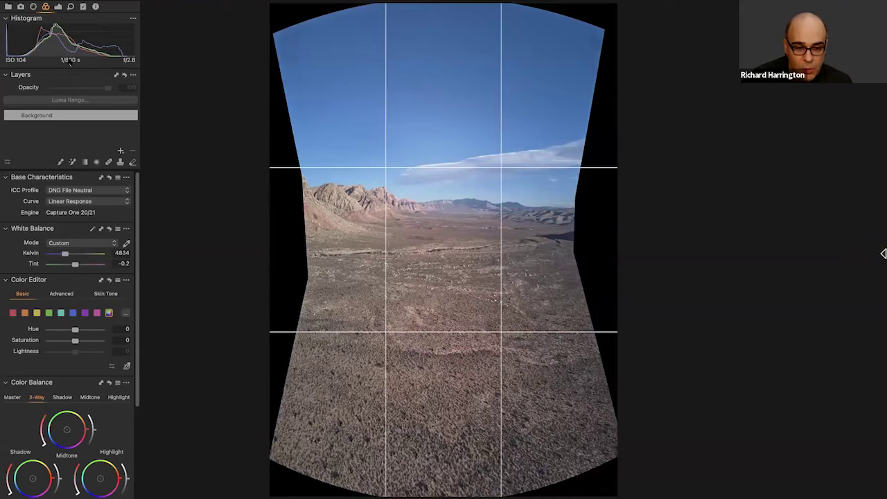
- Warm the panorama's white balance to 7908 Kelvin and set its tint to 6.7
key("super+t")
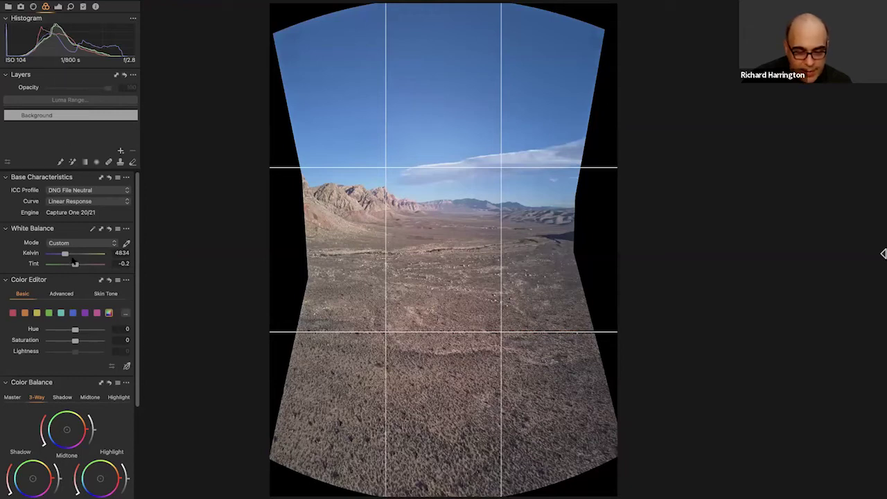
mouse_move(65, 254)
left_mouse_down()
mouse_move(93, 254)
mouse_move(82, 255)
left_mouse_up()
mouse_move(77, 254)
left_mouse_down()
mouse_move(55, 255)
mouse_move(79, 256)
left_mouse_up()
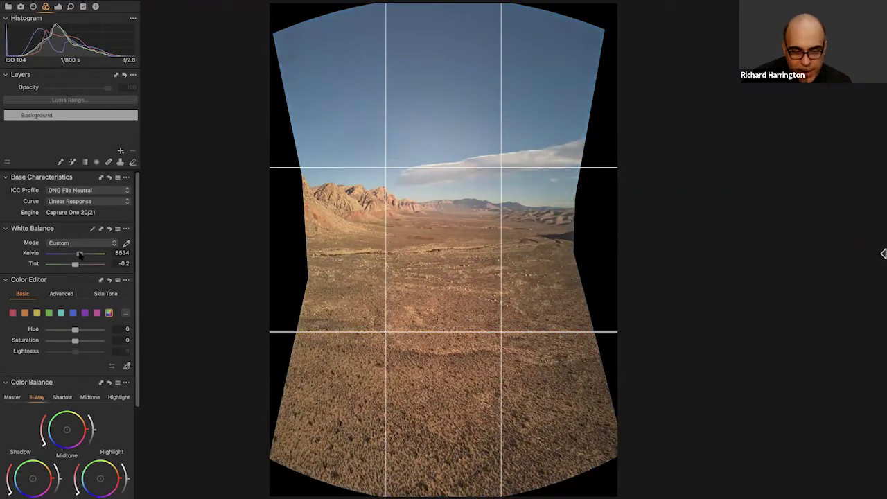
left_click_drag(78, 255, 78, 255)
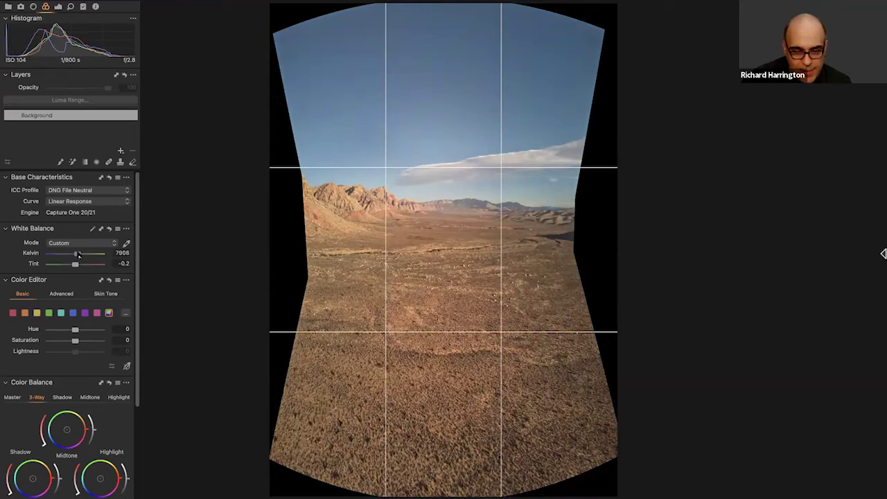
mouse_move(78, 266)
left_mouse_down()
mouse_move(70, 267)
mouse_move(81, 268)
left_mouse_up()
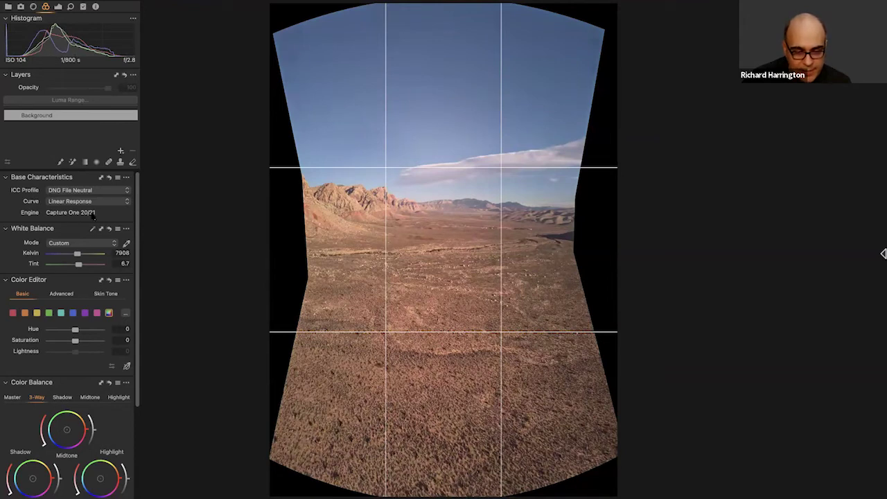
- Convert the panorama to black and white with colour sensitivity Blue -75, Cyan -35, Red 52 and Yellow -12
scroll(76, 255, "down", 3)
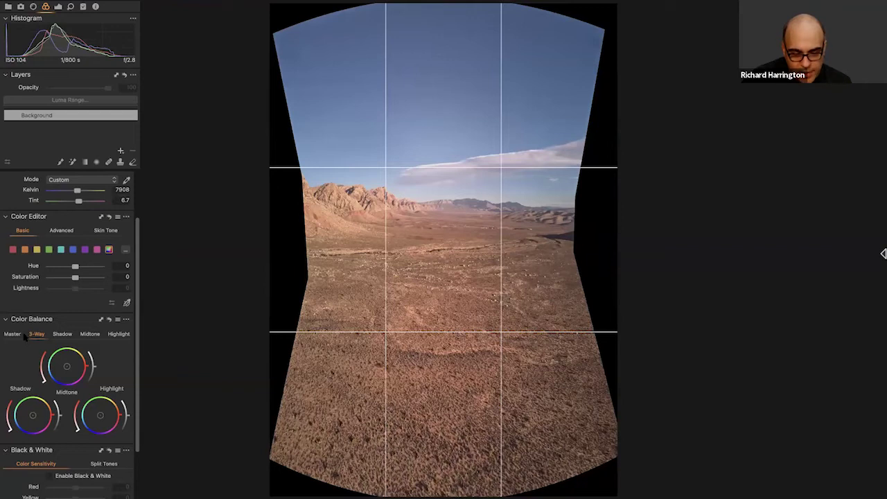
scroll(26, 337, "down", 3)
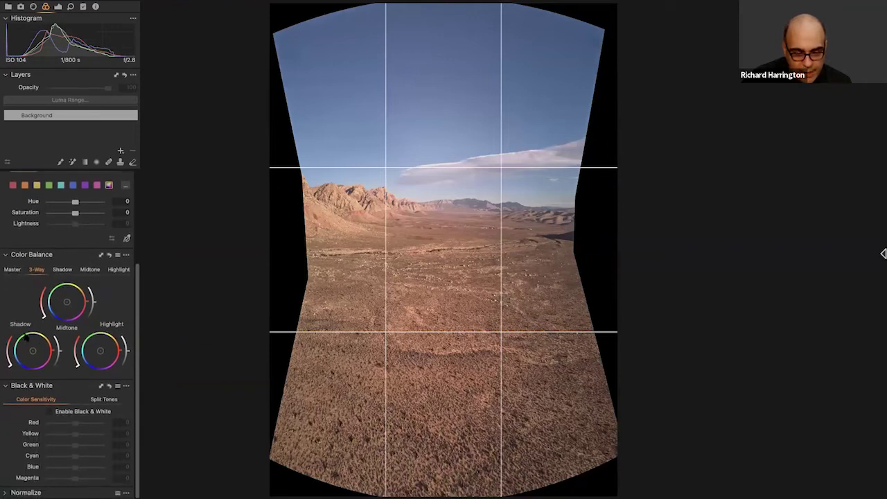
left_click(51, 413)
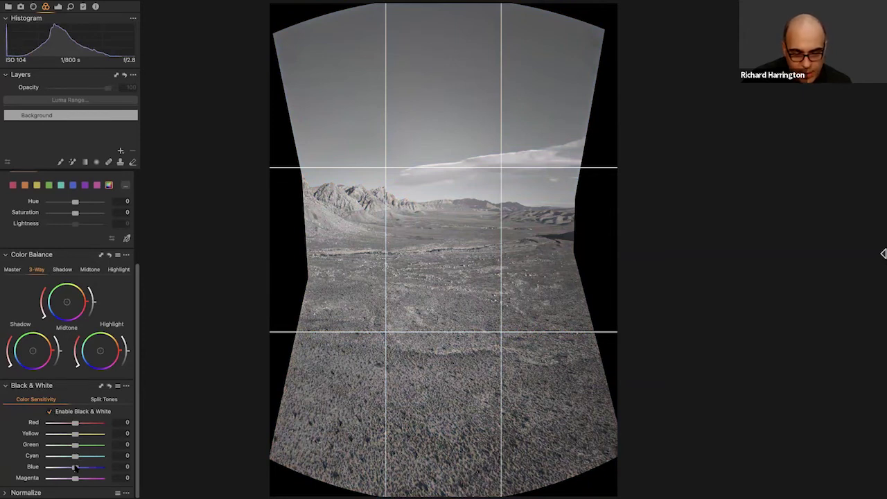
mouse_move(76, 469)
left_mouse_down()
mouse_move(105, 469)
mouse_move(53, 470)
mouse_move(96, 457)
mouse_move(68, 459)
left_mouse_up()
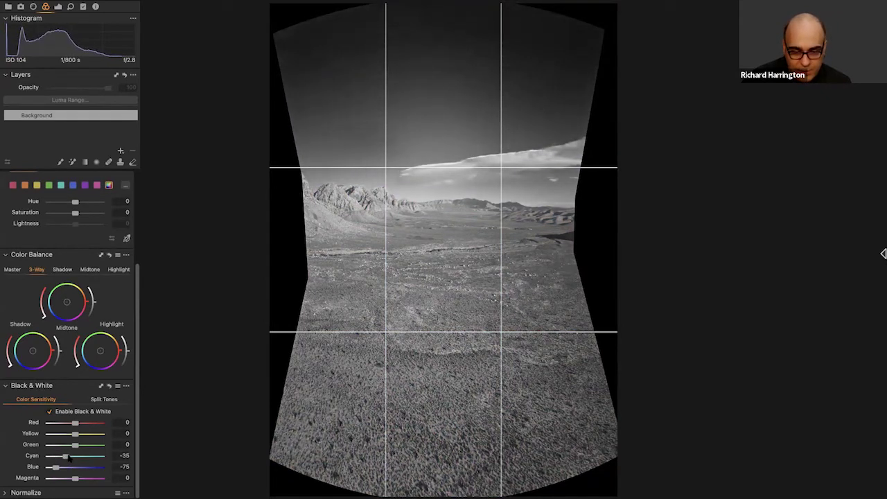
mouse_move(78, 428)
left_mouse_down()
mouse_move(89, 426)
mouse_move(68, 428)
mouse_move(90, 425)
mouse_move(57, 440)
mouse_move(84, 436)
mouse_move(60, 443)
mouse_move(74, 441)
left_mouse_up()
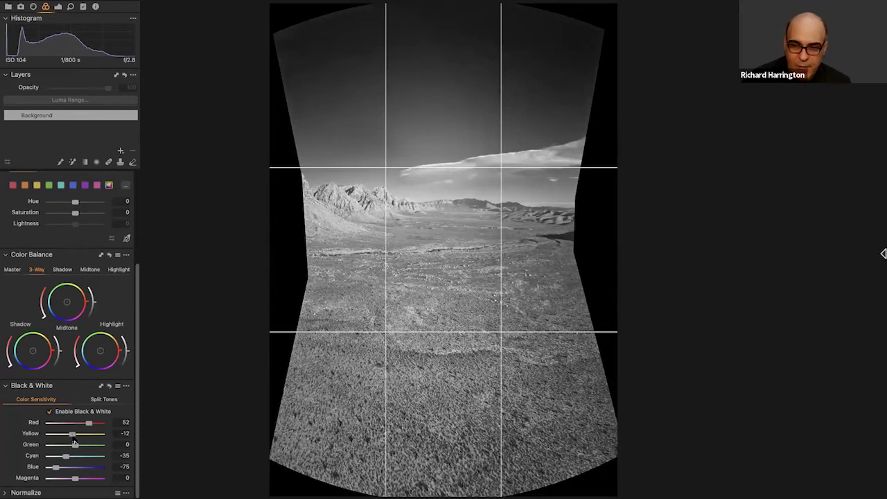
key("super+t")
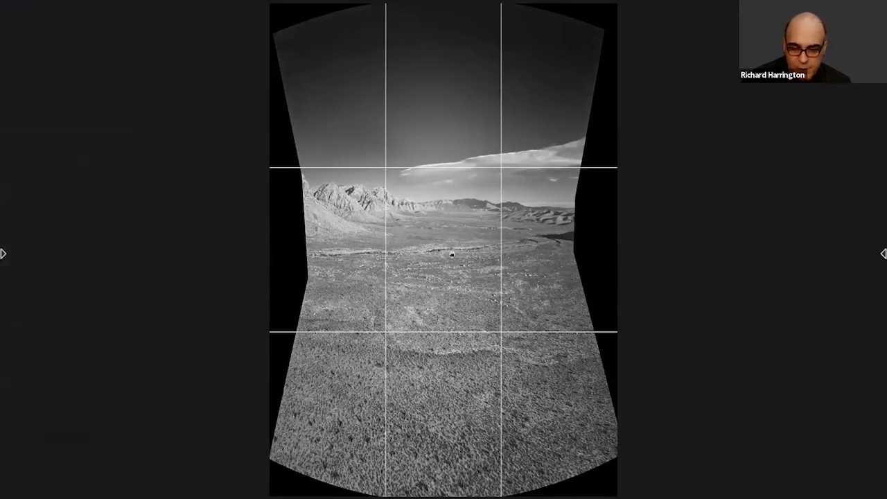
mouse_move(3, 166)
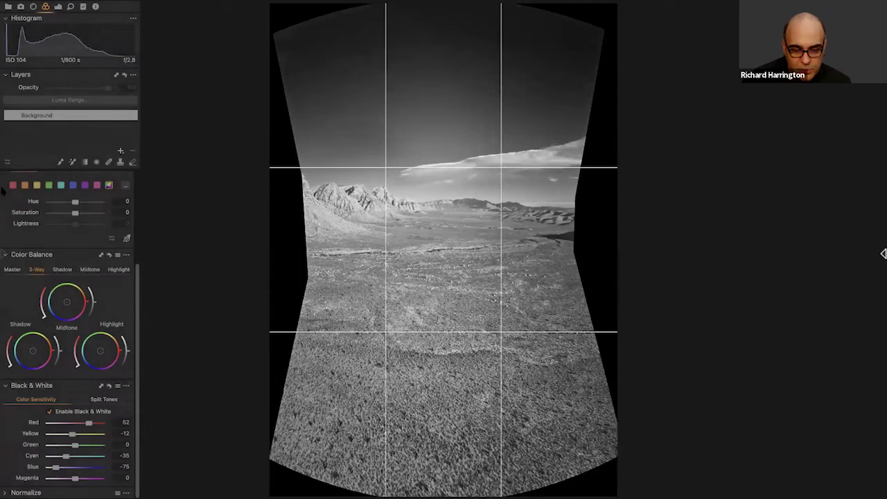
scroll(39, 277, "up", 5)
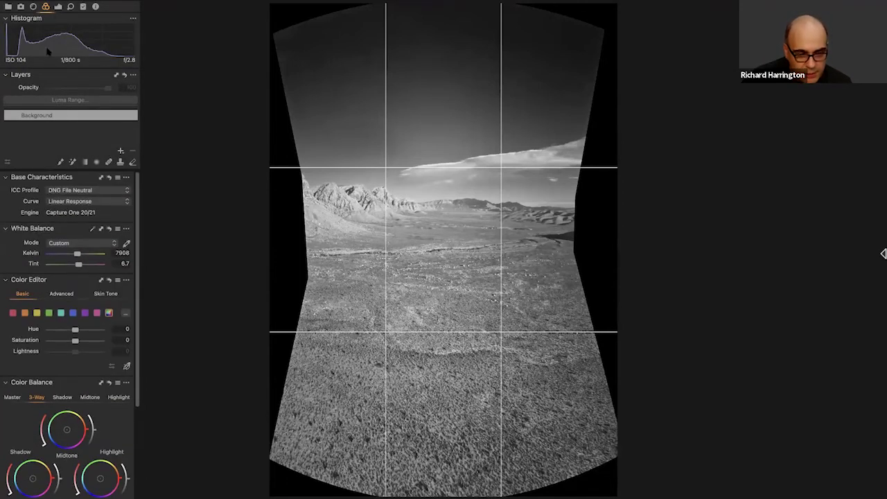
- Set the panorama's contrast to 26, brightness to 12, highlight to -9, shadow to 4 and clarity to -24
left_click(58, 7)
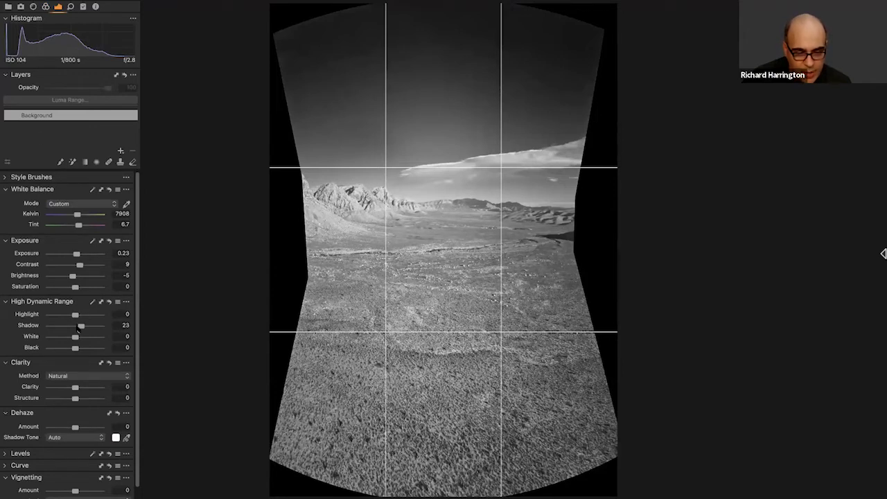
left_click_drag(80, 329, 103, 315)
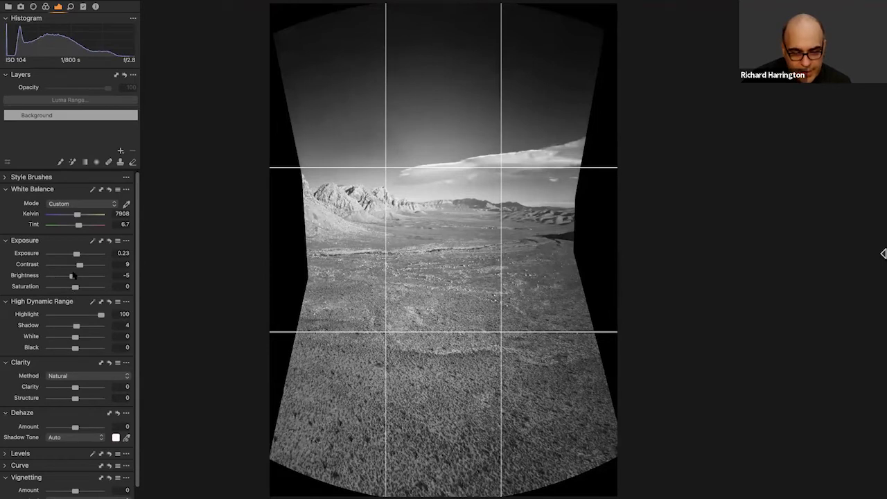
left_click_drag(73, 277, 88, 267)
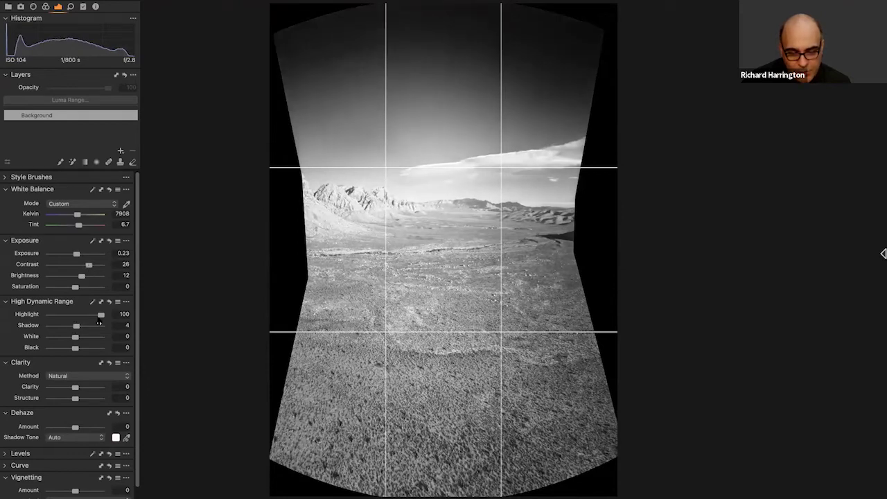
left_click_drag(101, 316, 73, 316)
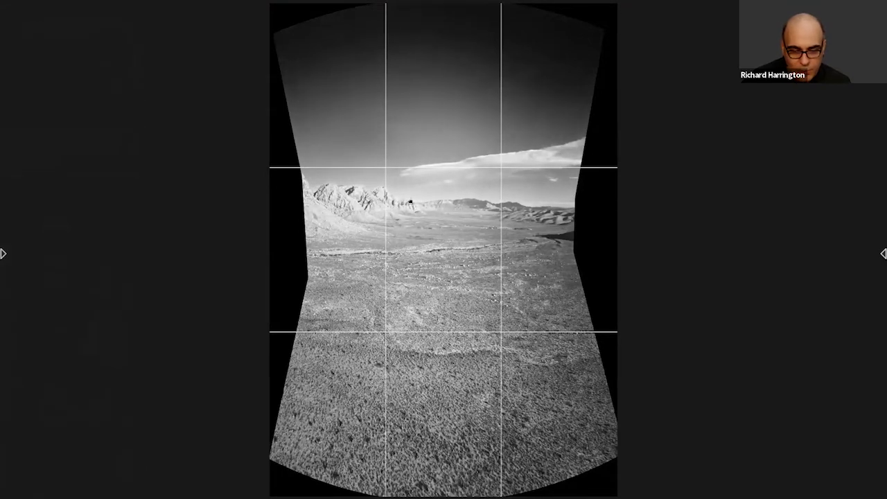
mouse_move(3, 262)
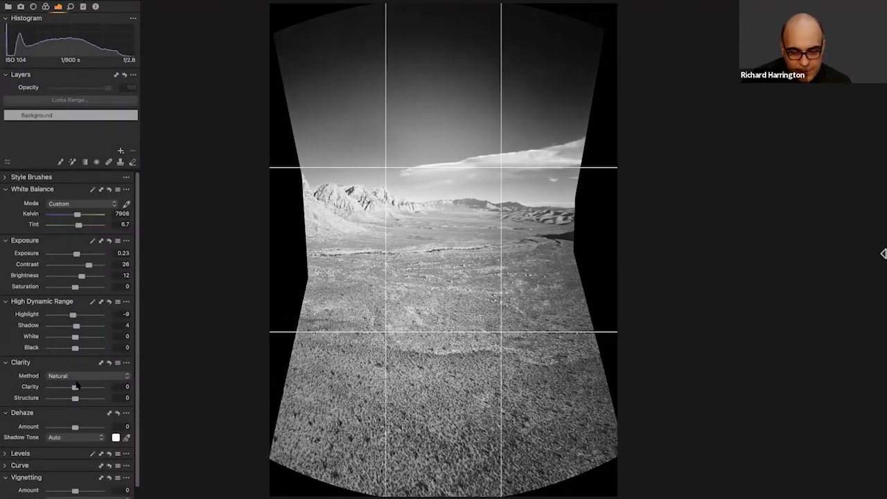
left_click_drag(85, 390, 97, 386)
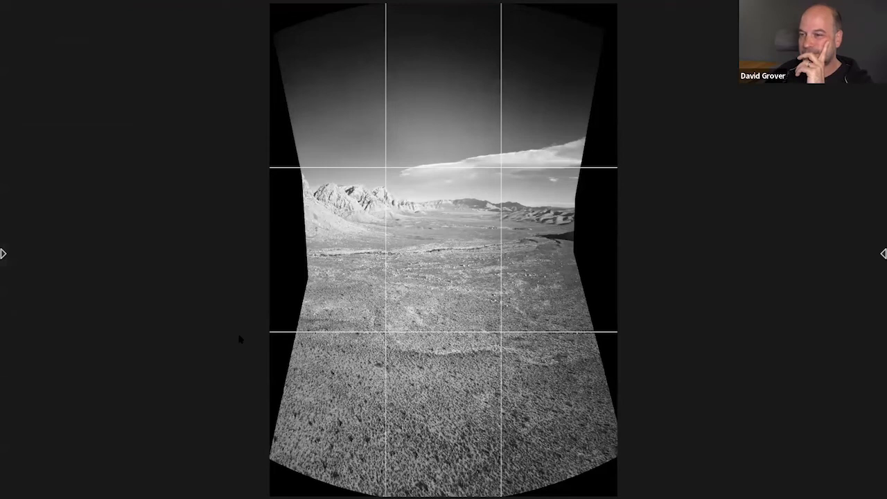
- Apply a four-point Keystone correction with the guides aligned to the slanted side edges of the panorama
mouse_move(416, 2)
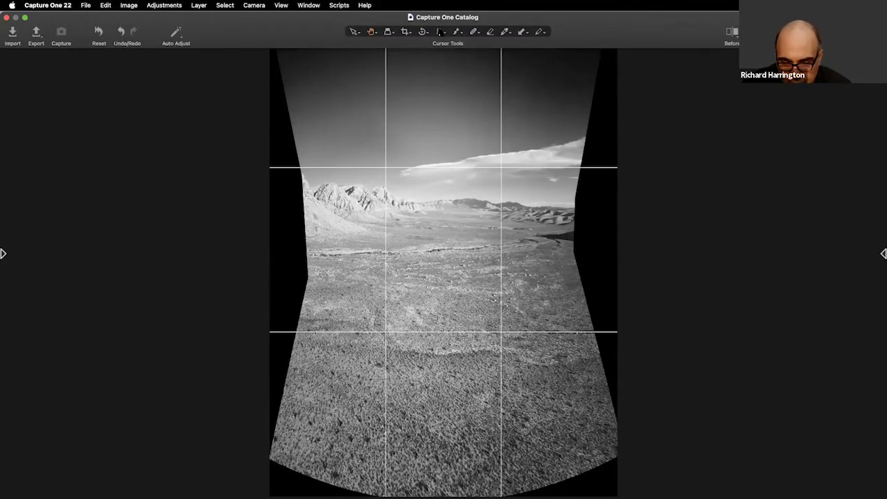
left_click(440, 32)
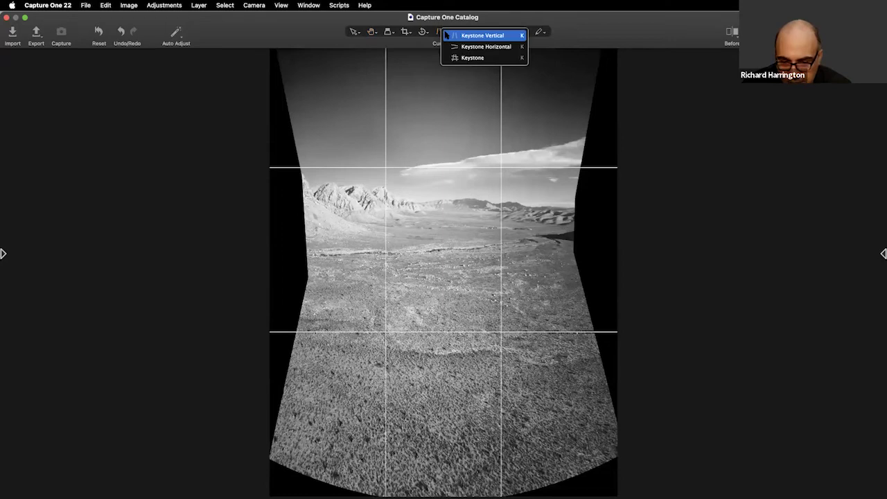
left_click(473, 57)
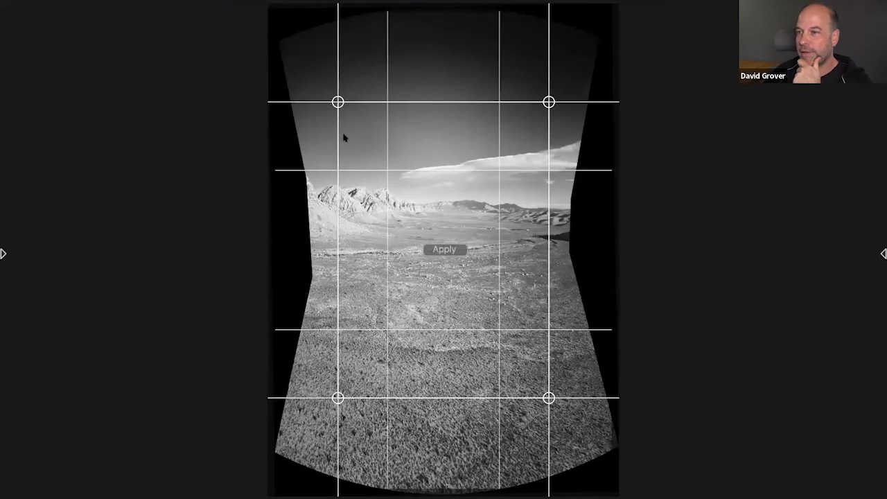
left_click_drag(338, 102, 299, 97)
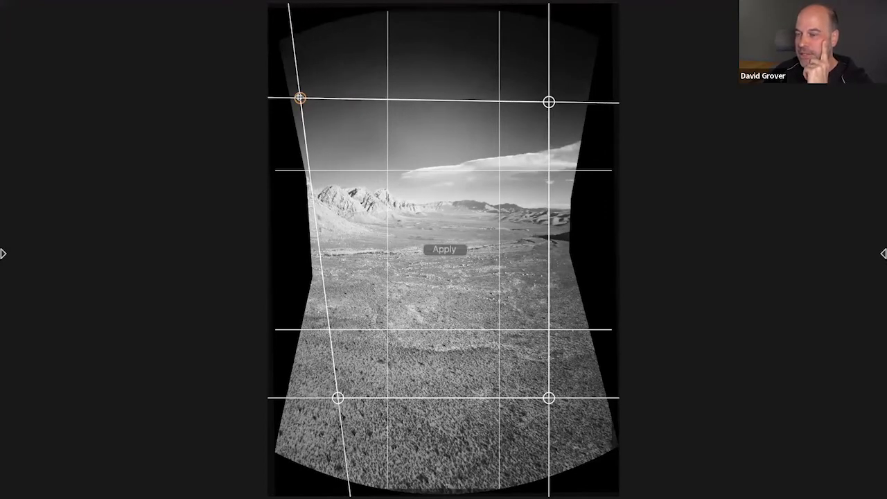
left_click_drag(549, 102, 584, 99)
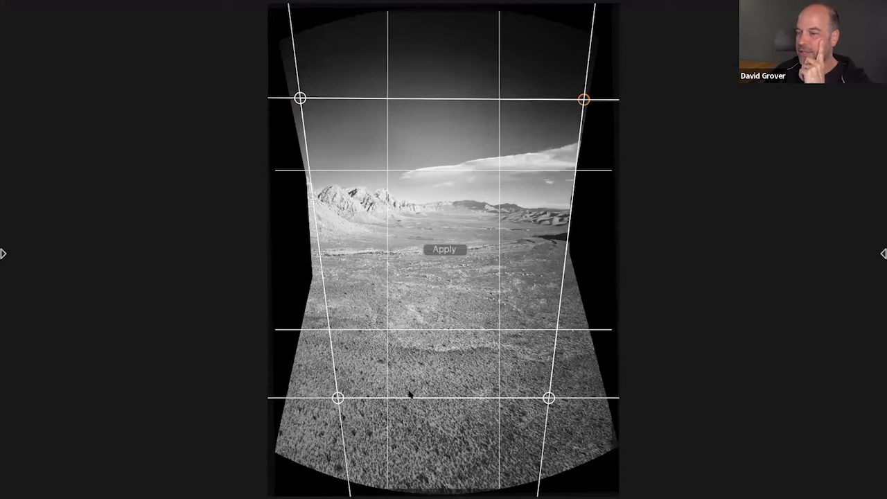
left_click_drag(337, 398, 327, 401)
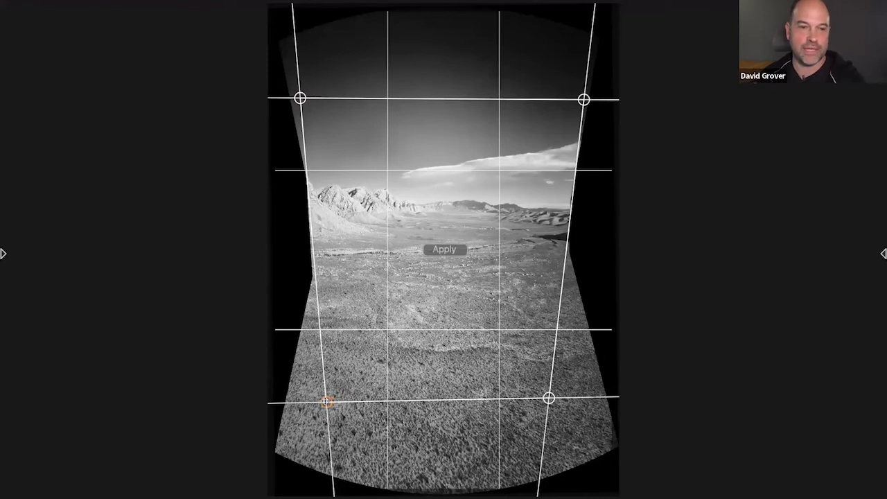
left_click_drag(549, 398, 548, 395)
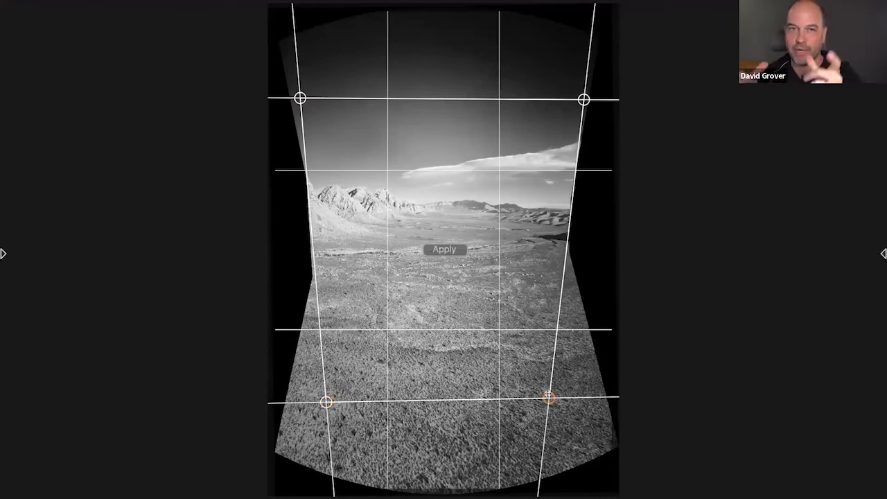
left_click(445, 250)
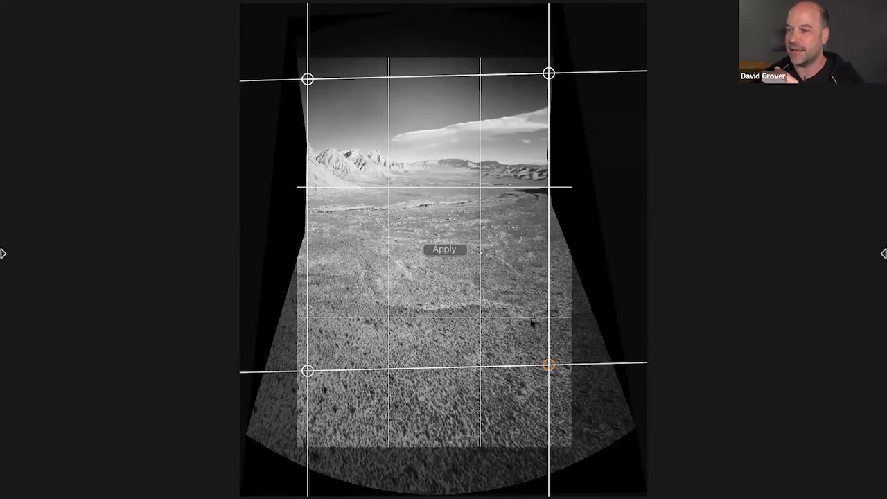
- Refine the keystone points along the panorama's side edges and apply the correction again
left_click_drag(549, 364, 547, 368)
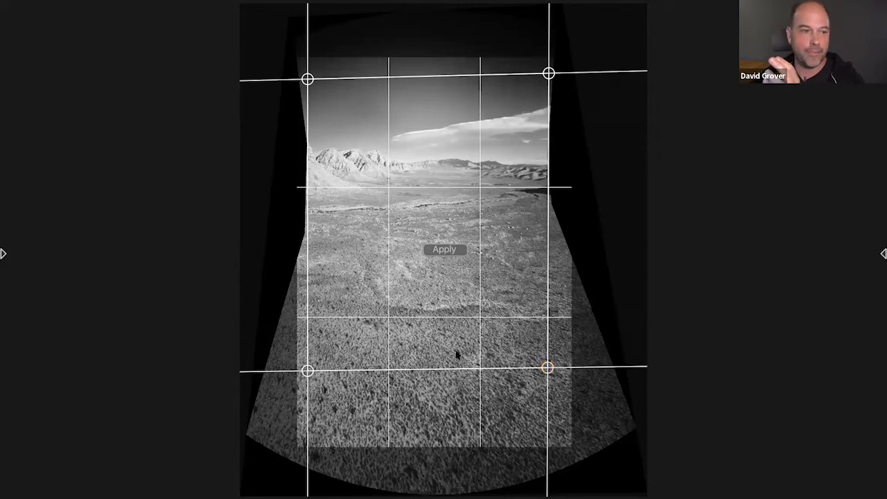
left_click_drag(307, 371, 309, 347)
left_click_drag(548, 367, 550, 344)
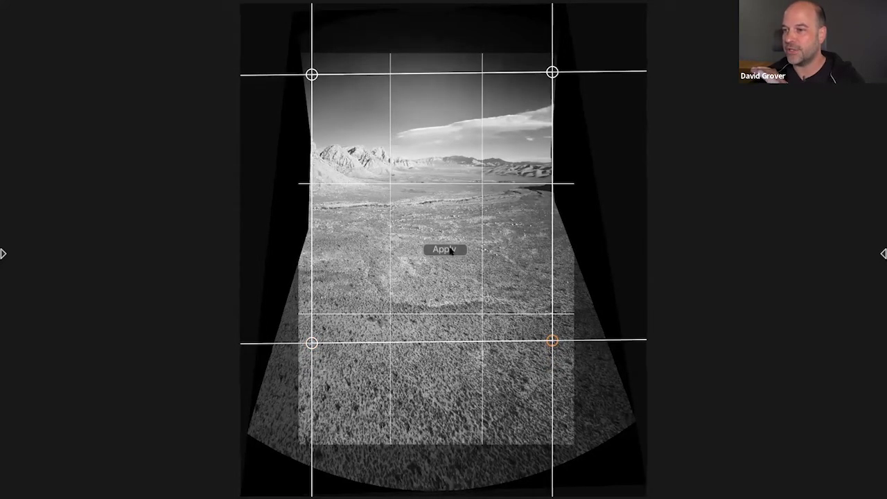
left_click_drag(552, 72, 549, 72)
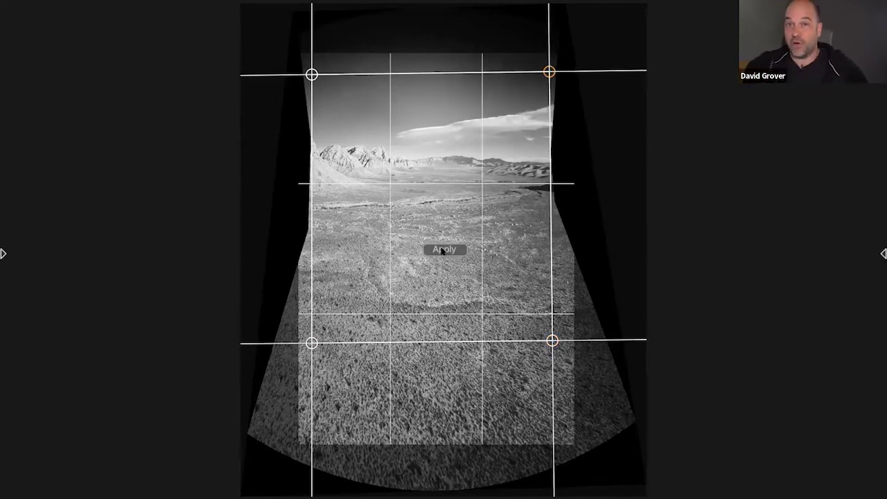
- Crop both sides of the panorama inward to about 23.83 x 40.00 cm, excluding the black side gaps
mouse_move(5, 73)
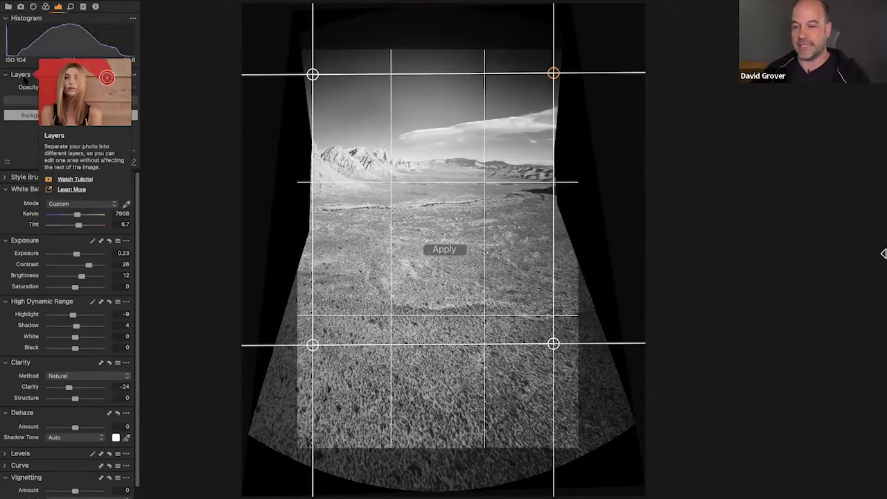
key("Return")
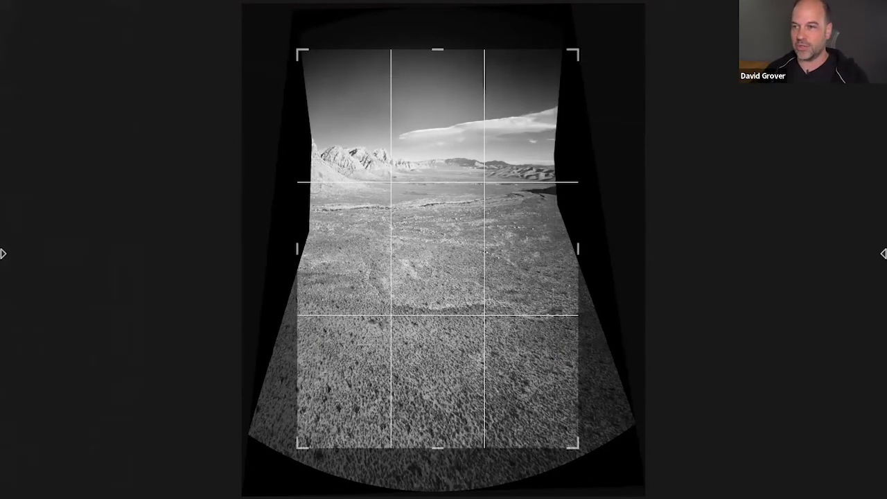
left_click_drag(296, 248, 315, 247)
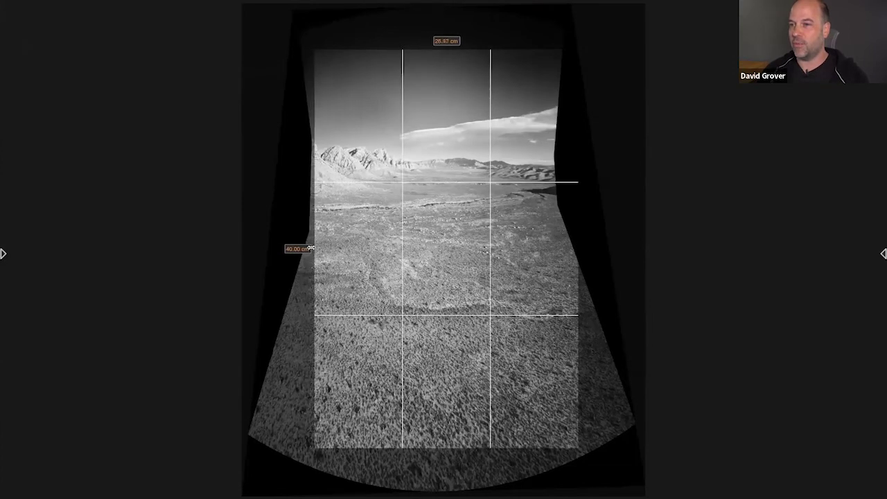
left_click_drag(578, 253, 549, 253)
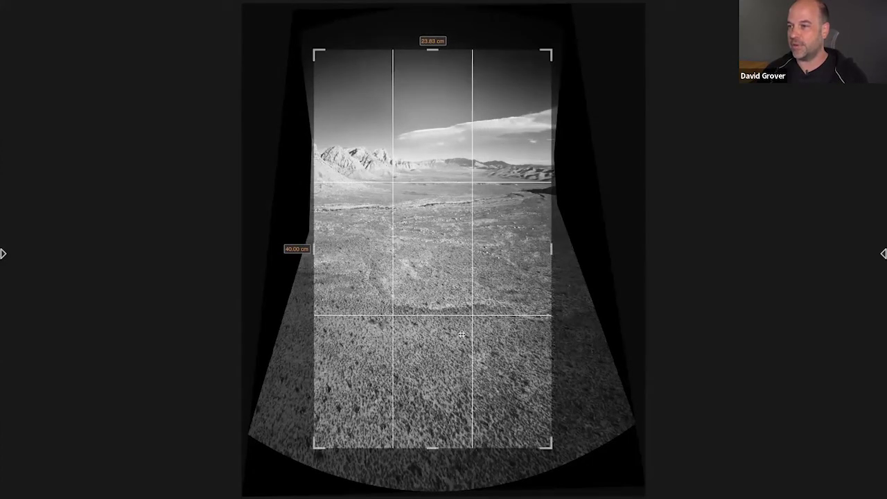
key("Return")
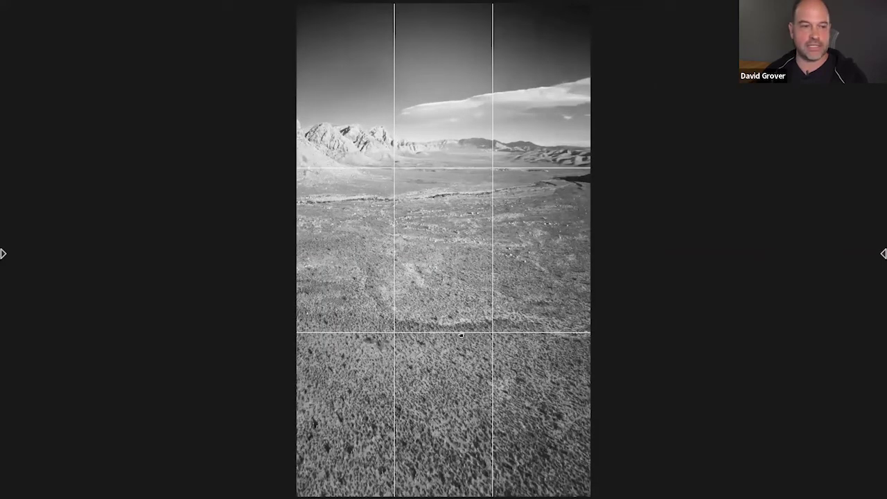
- Set the cropped panorama's brightness to -13 and its structure to 100
left_click(2, 258)
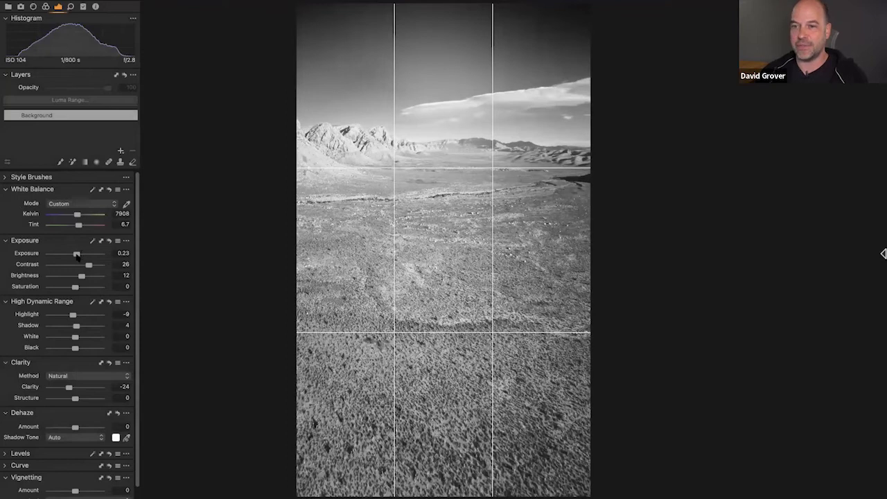
left_click_drag(81, 277, 67, 278)
scroll(68, 279, "down", 1)
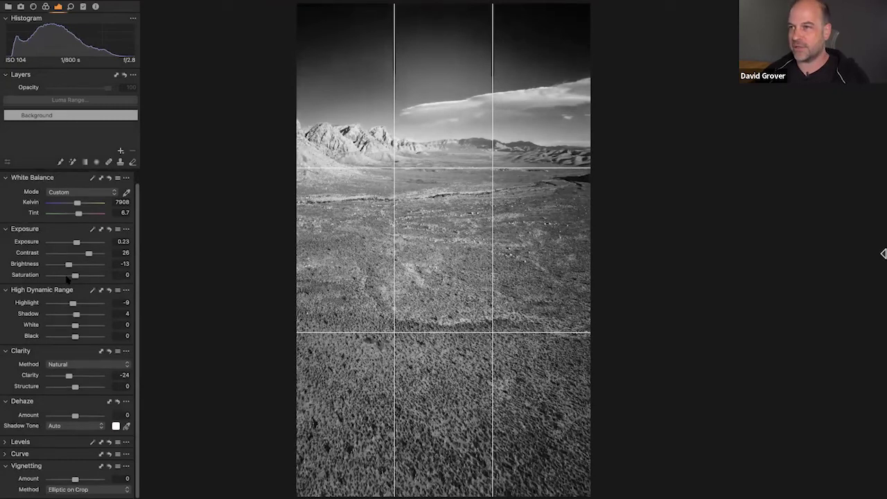
left_click_drag(80, 389, 105, 389)
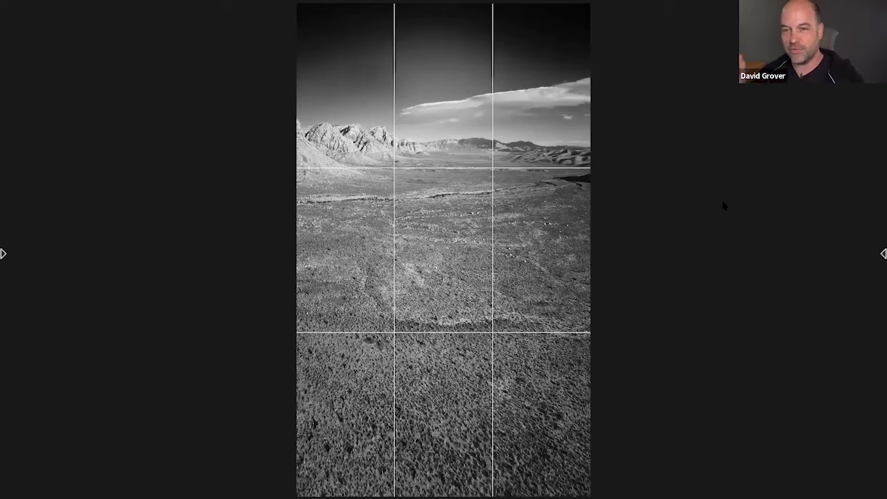
- Draw a linear gradient mask over the desert foreground, fading upward to the middle of the frame
mouse_move(2, 173)
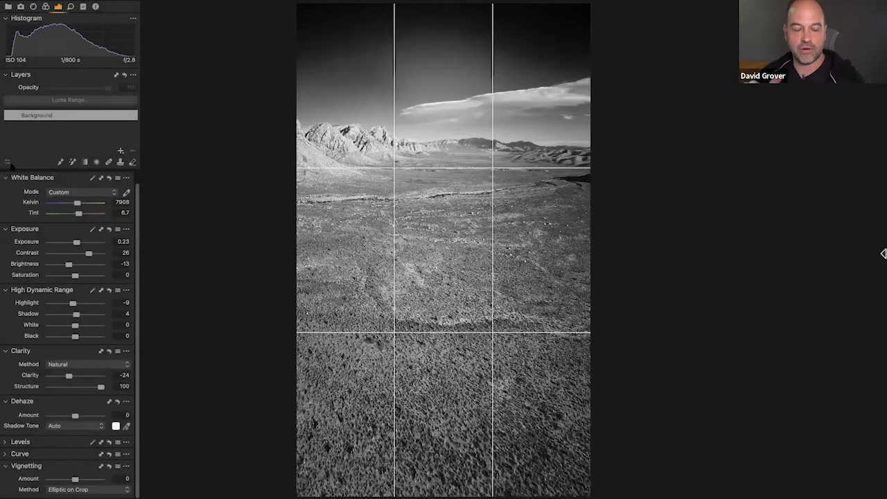
left_click(86, 165)
key("super+t")
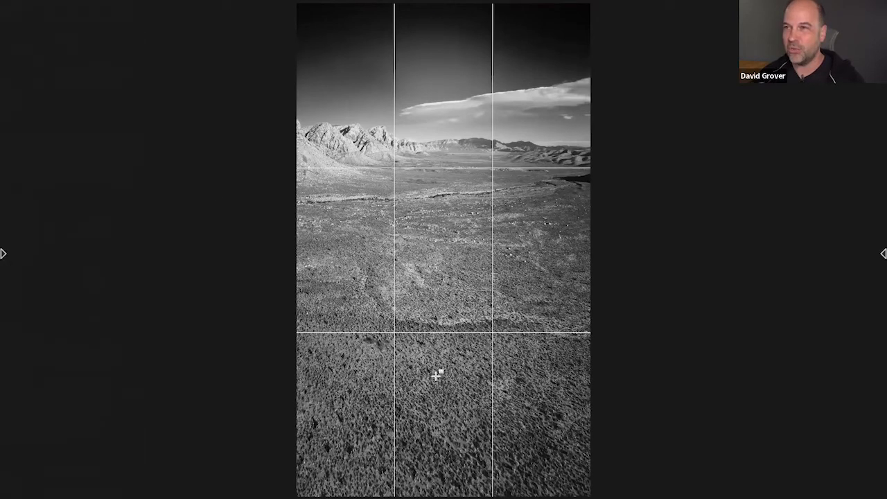
left_click_drag(447, 398, 448, 232)
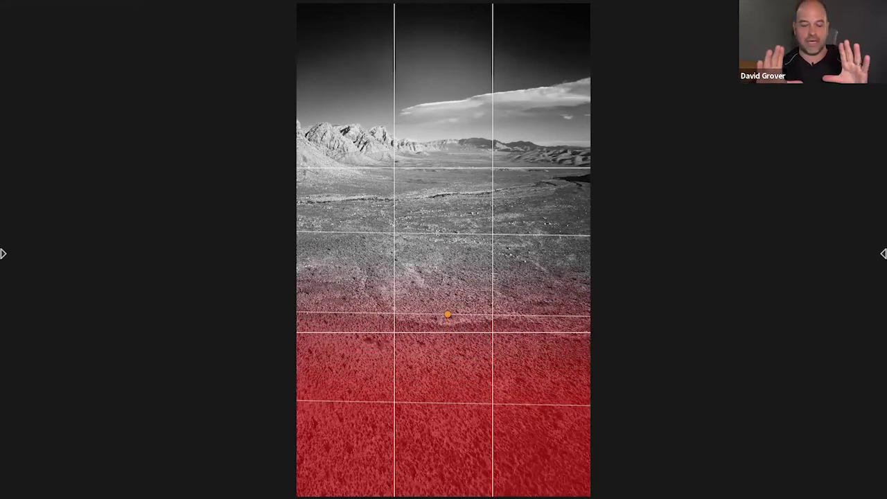
key("super+t")
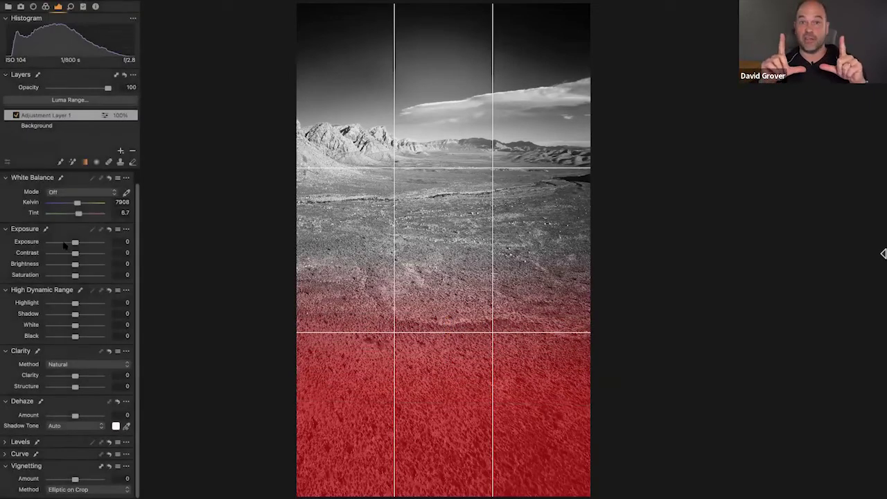
- Set the foreground gradient layer's exposure to -1.28, clarity to -39 and structure to -14
left_click_drag(75, 242, 66, 242)
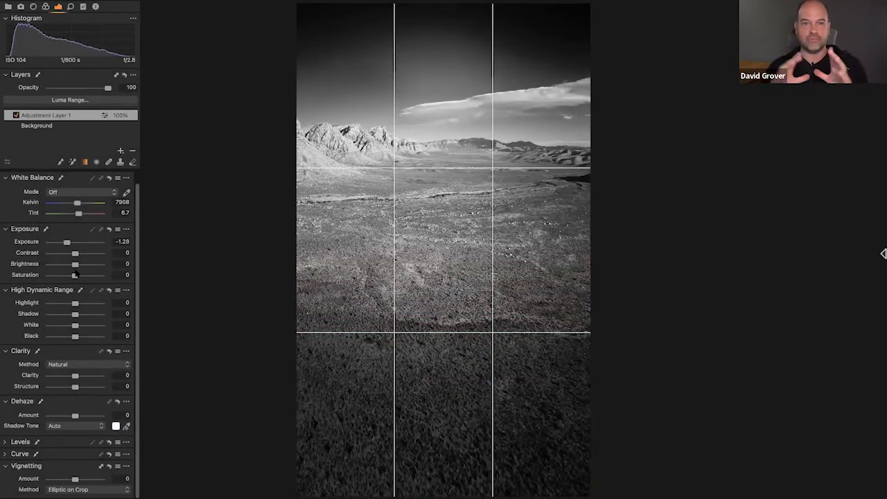
mouse_move(76, 379)
left_mouse_down()
mouse_move(101, 375)
mouse_move(57, 378)
mouse_move(66, 379)
left_mouse_up()
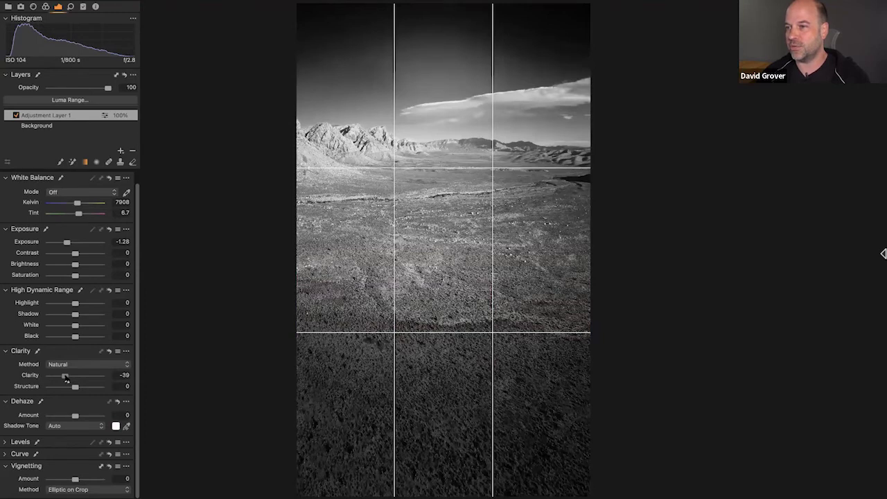
mouse_move(76, 390)
left_mouse_down()
mouse_move(90, 390)
mouse_move(72, 393)
left_mouse_up()
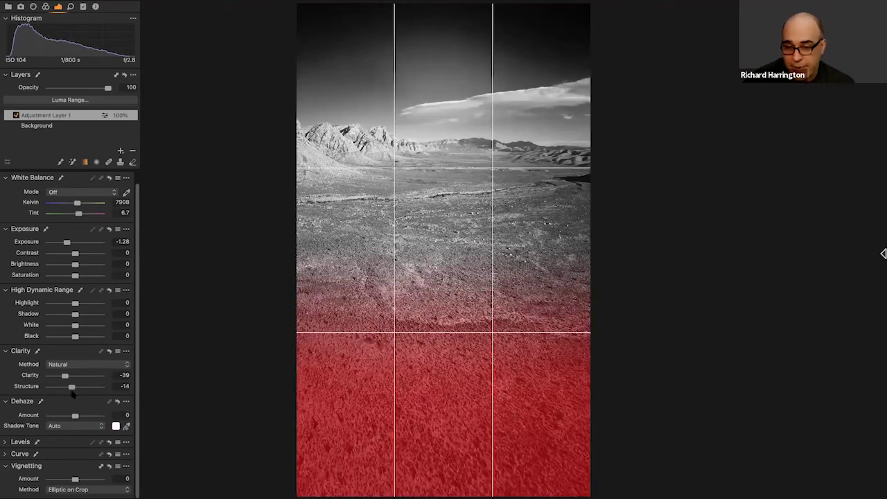
key("super+t")
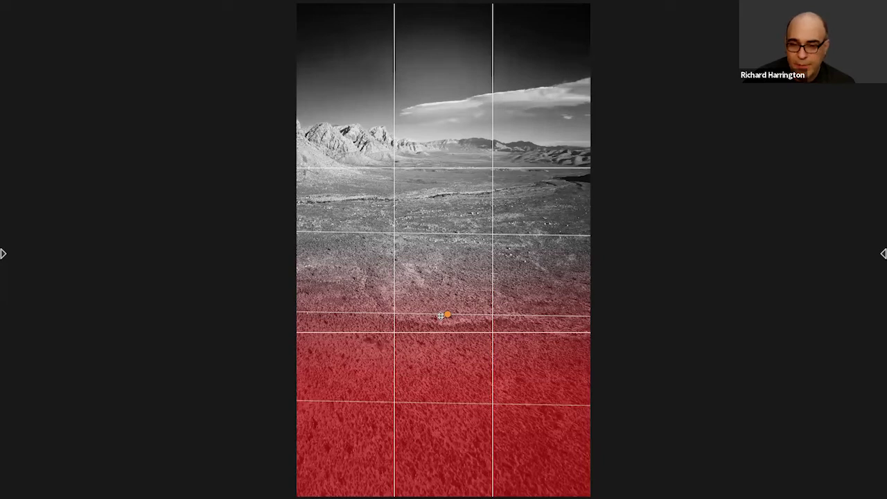
mouse_move(3, 239)
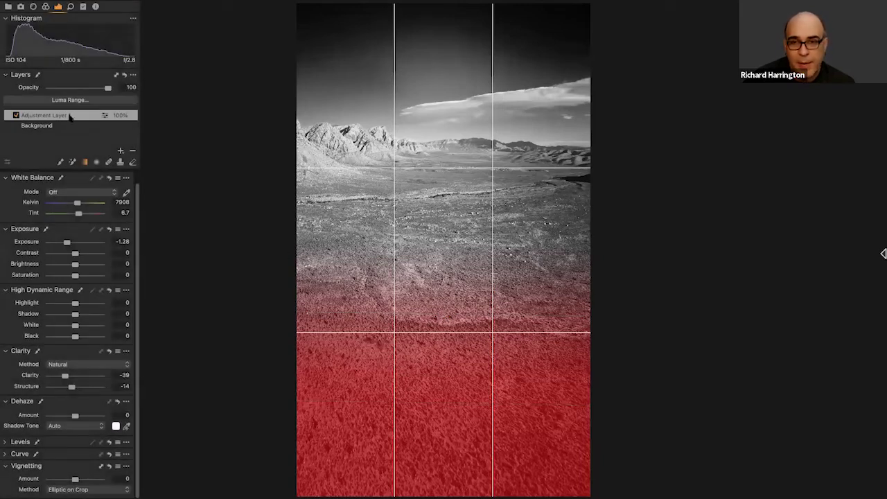
mouse_move(316, 6)
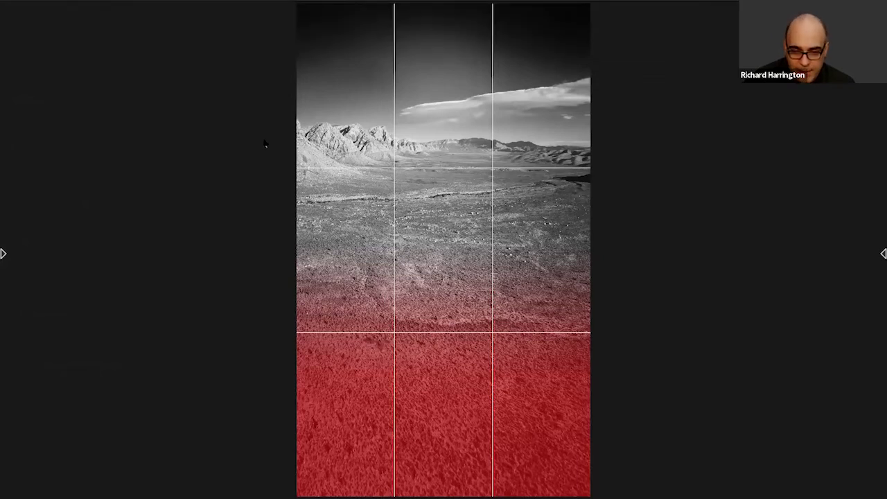
- Select the desert panorama's Background layer so the gradient mask is hidden, and show the toolbar again
left_click(2, 253)
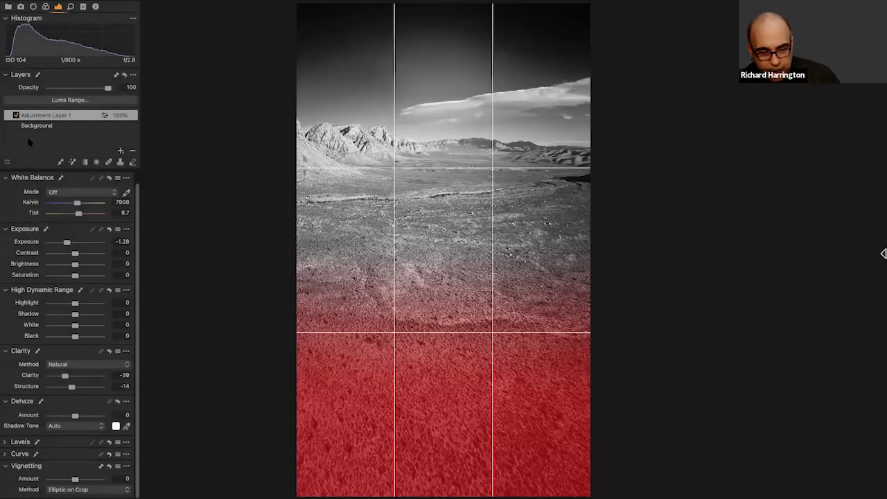
left_click(37, 125)
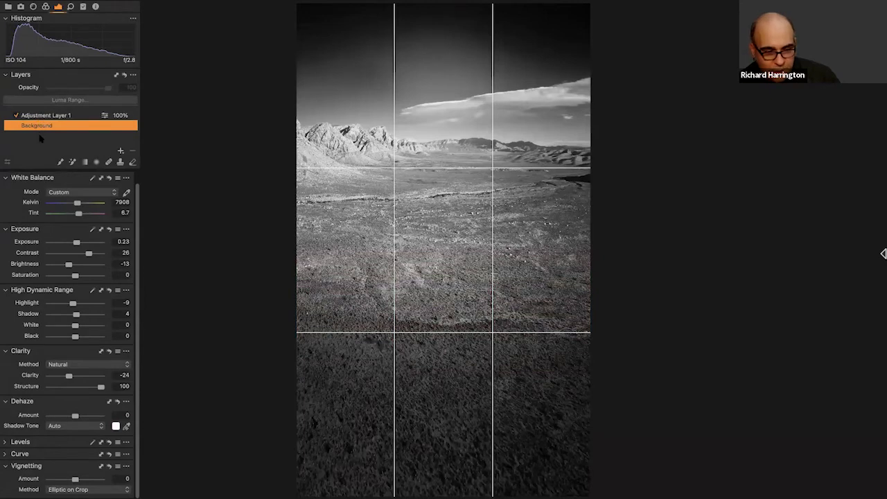
key("super+t")
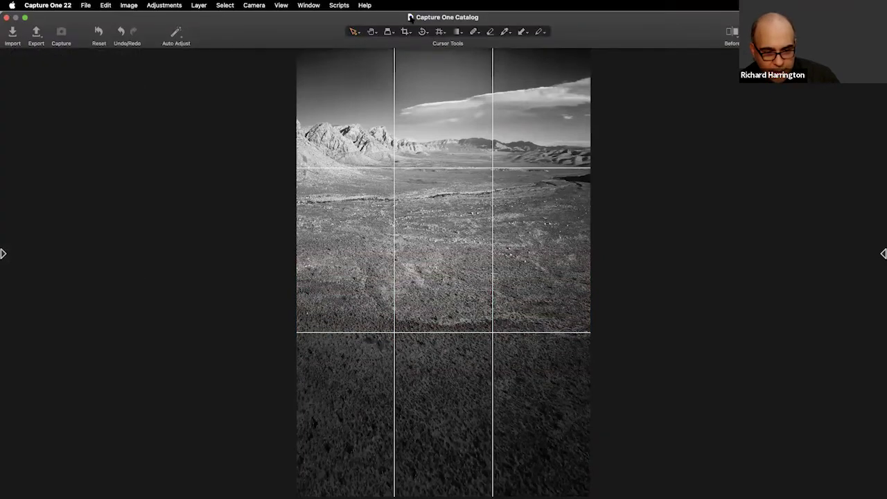
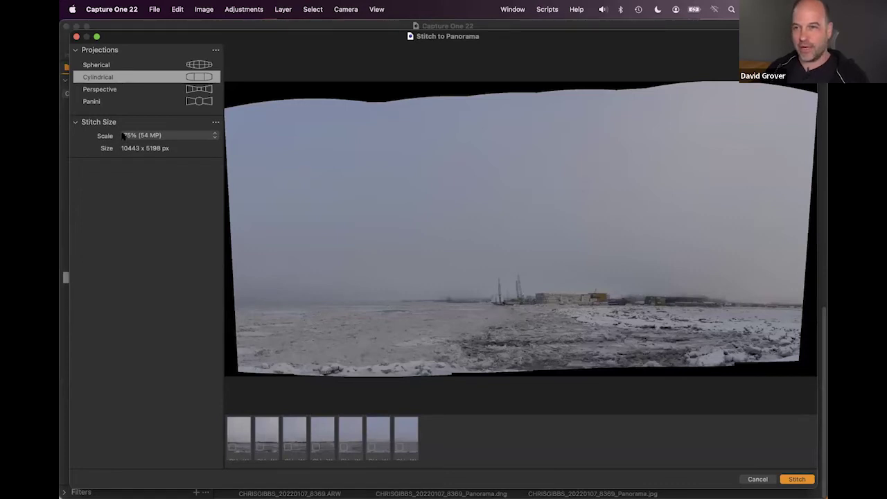
- Stitch the seven snowy harbour frames with Cylindrical projection at 75% (54 MP) scale and open the new panorama
left_click(142, 140)
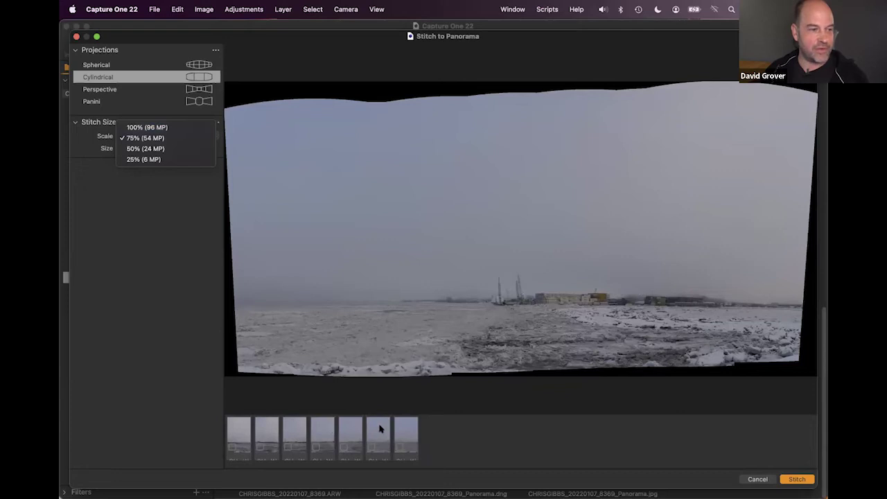
left_click(170, 138)
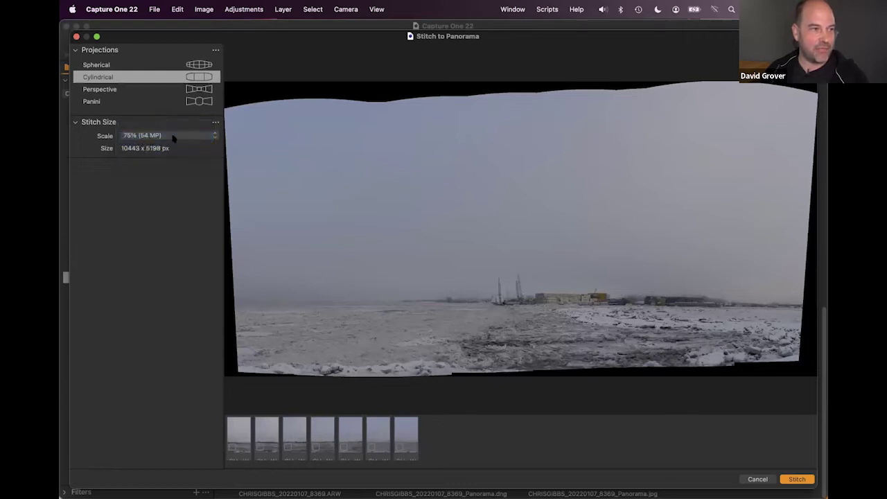
left_click(786, 482)
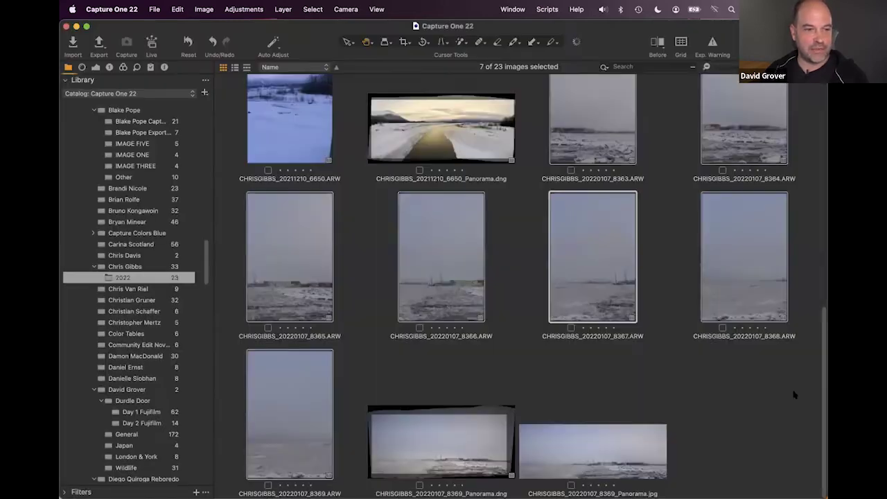
left_click(467, 445)
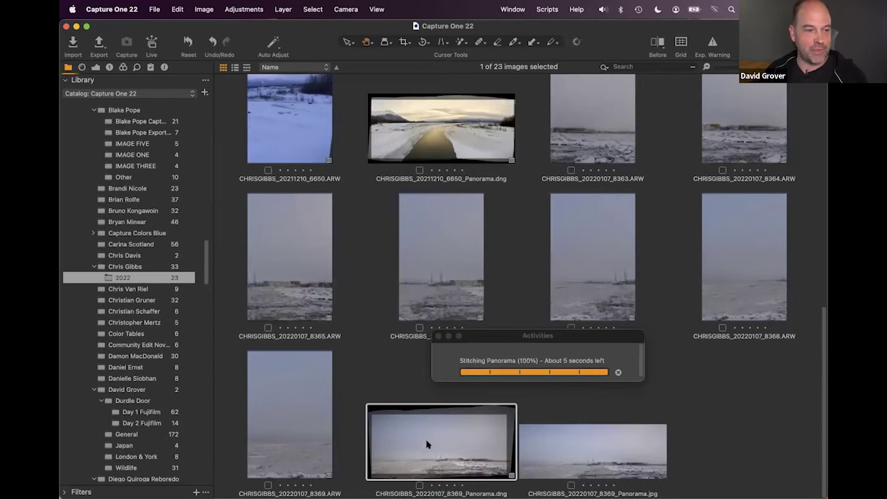
double_click(736, 435)
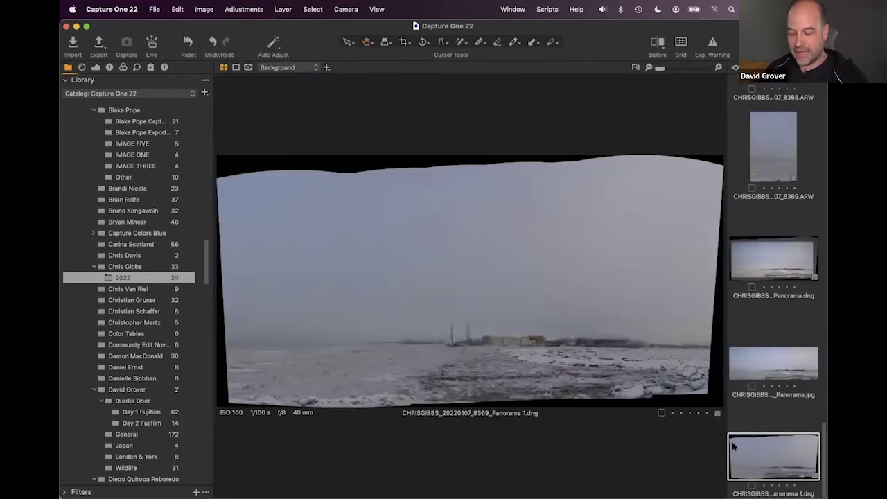
- Crop the harbour panorama to about 8380 x 3436 px, excluding the black borders, and hide the thumbnail browser
key("c")
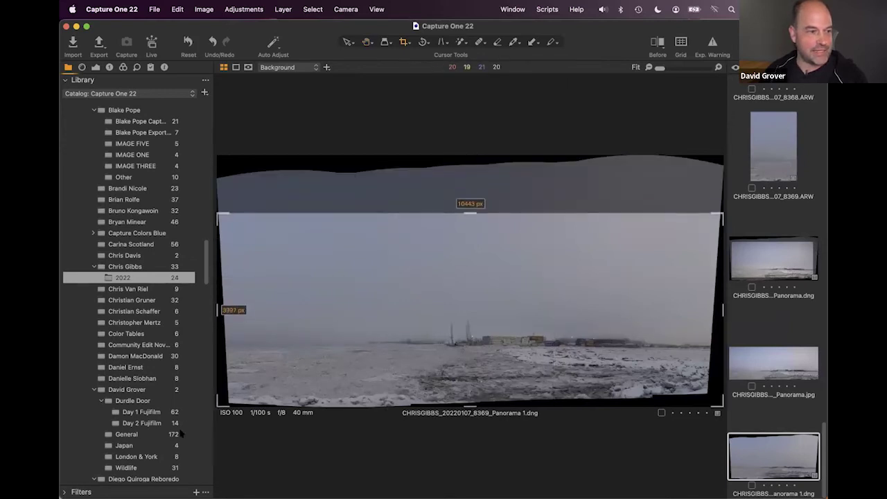
left_click_drag(219, 404, 284, 377)
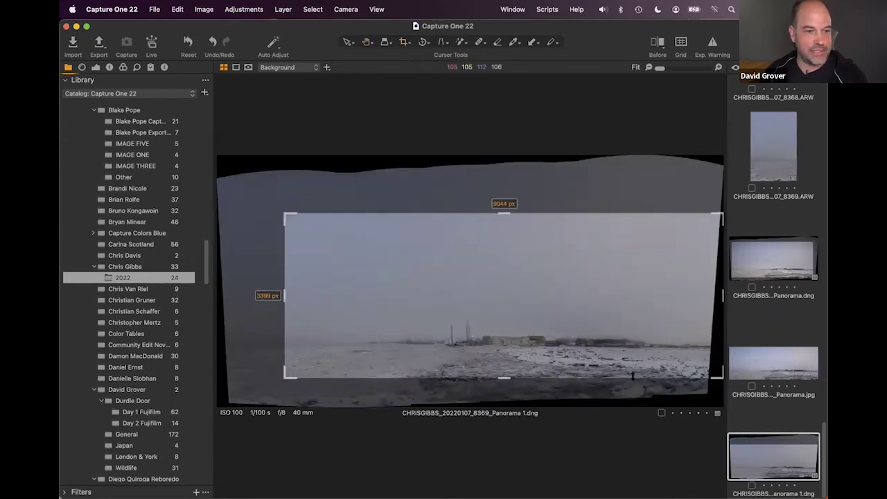
left_click_drag(721, 377, 692, 379)
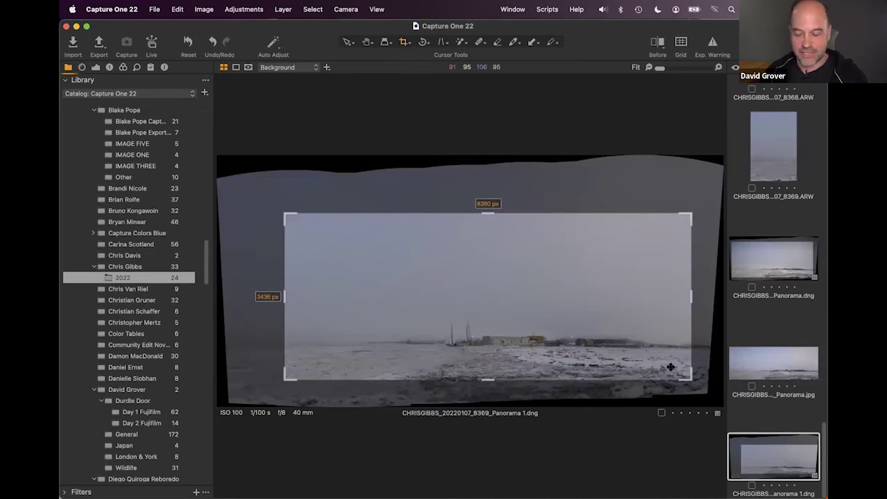
key("Return")
key("super+b")
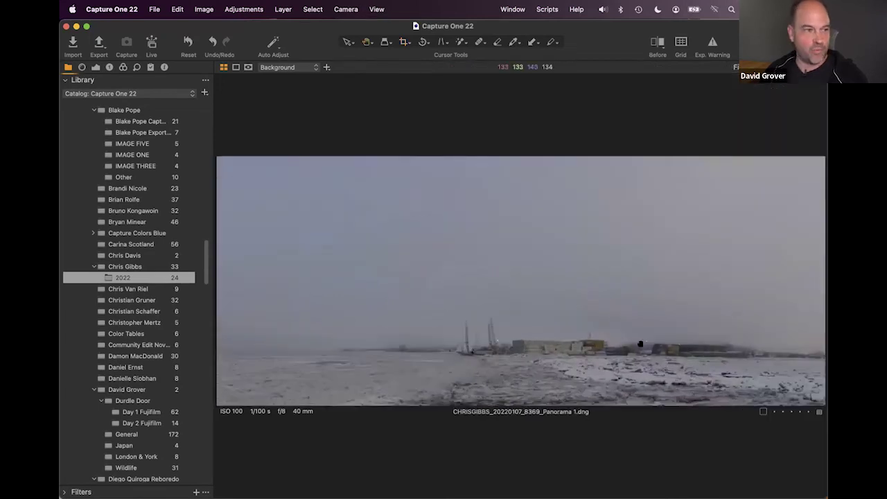
- Examine the panorama's cranes, containers and ice at 100%, and compare the crop frame with the full stitch
left_click(96, 67)
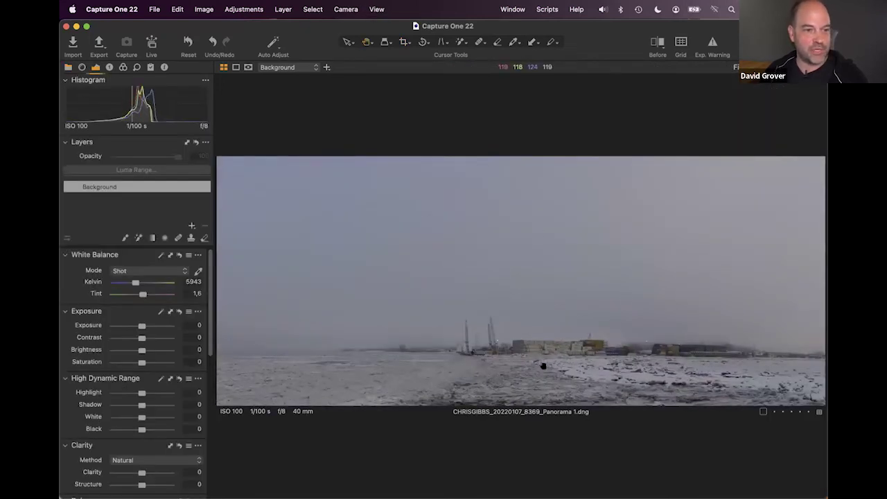
left_click_drag(562, 346, 566, 290)
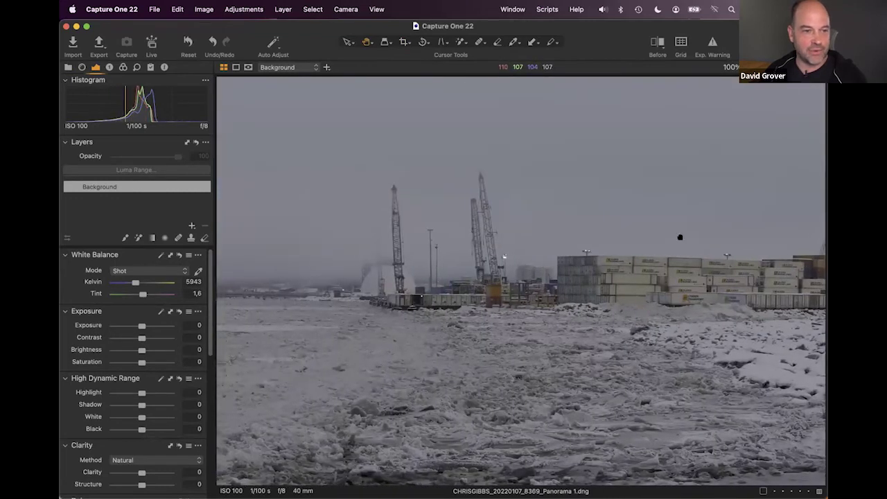
left_click_drag(679, 236, 668, 235)
scroll(625, 363, "right", 10)
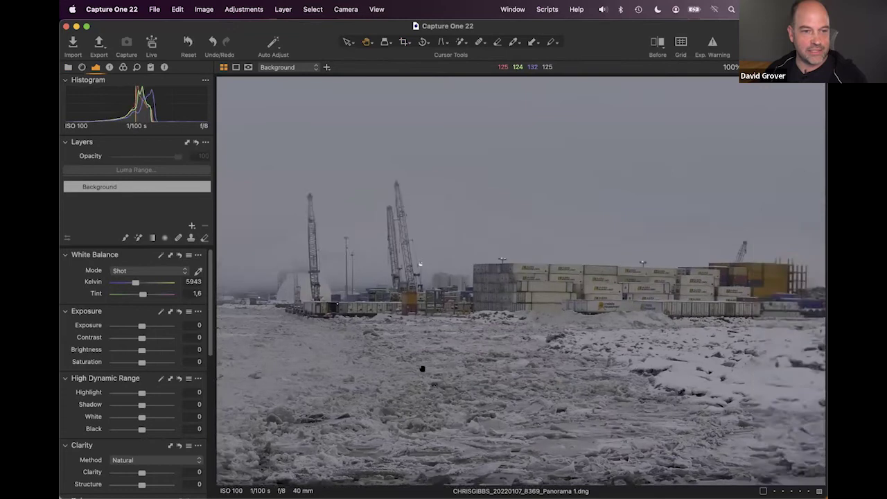
scroll(648, 344, "right", 6)
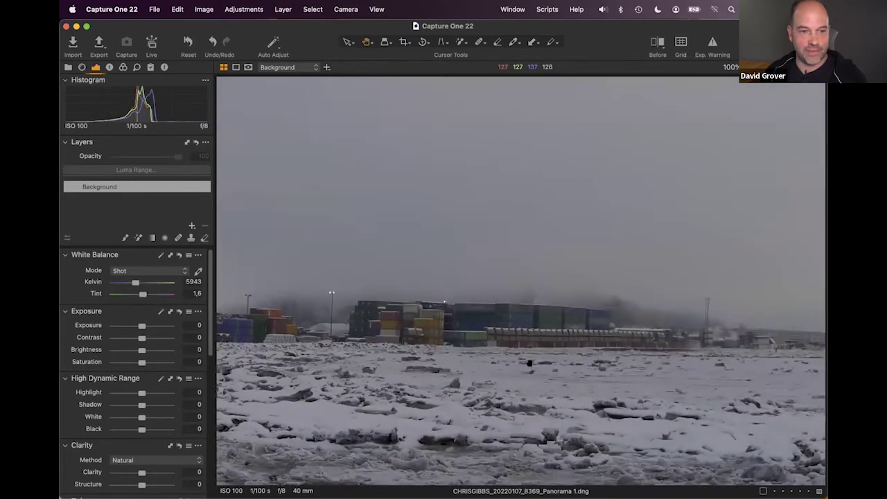
left_click(561, 427)
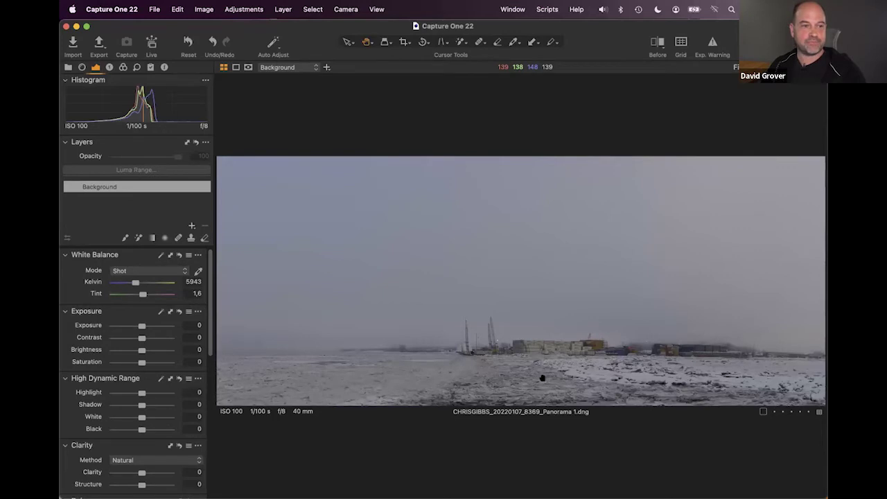
key("c")
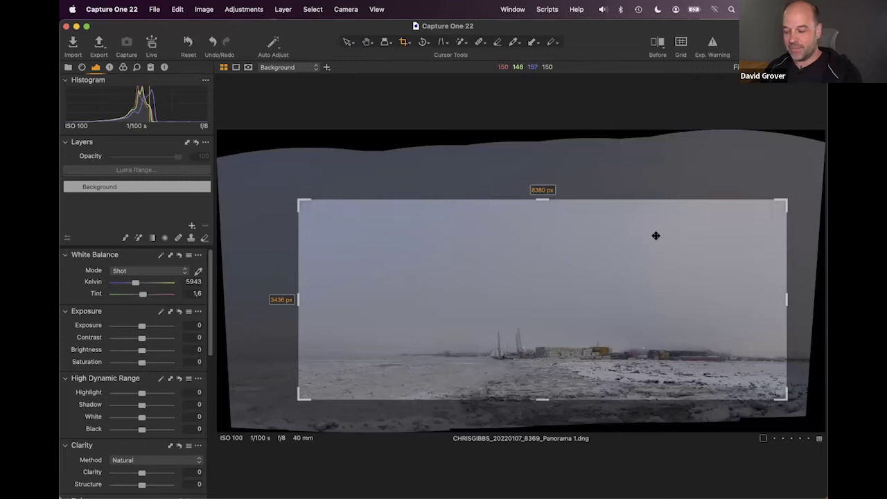
key("h")
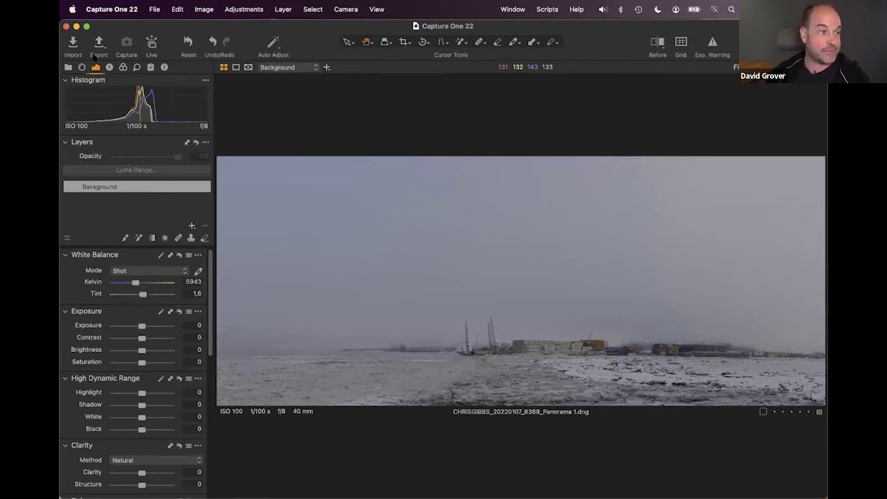
- Open the portrait of the man in the grey tank top from the Advanced Color Editor album
left_click(67, 67)
scroll(119, 138, "down", 5)
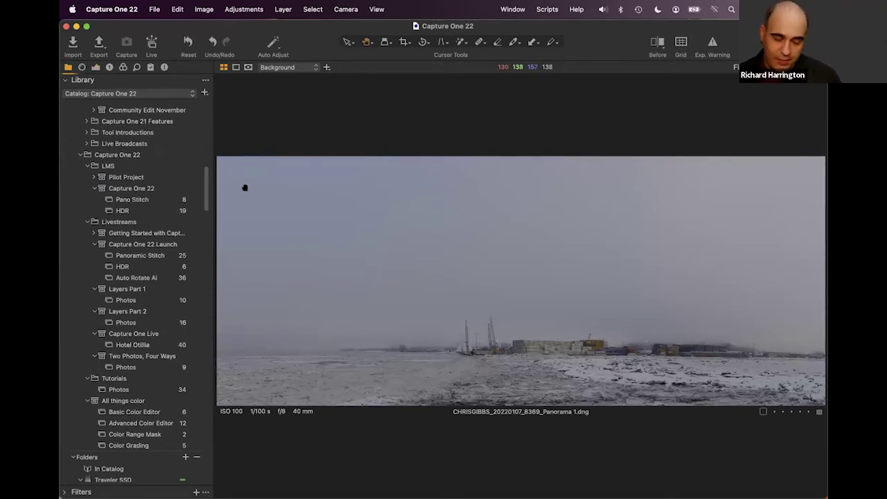
left_click(153, 424)
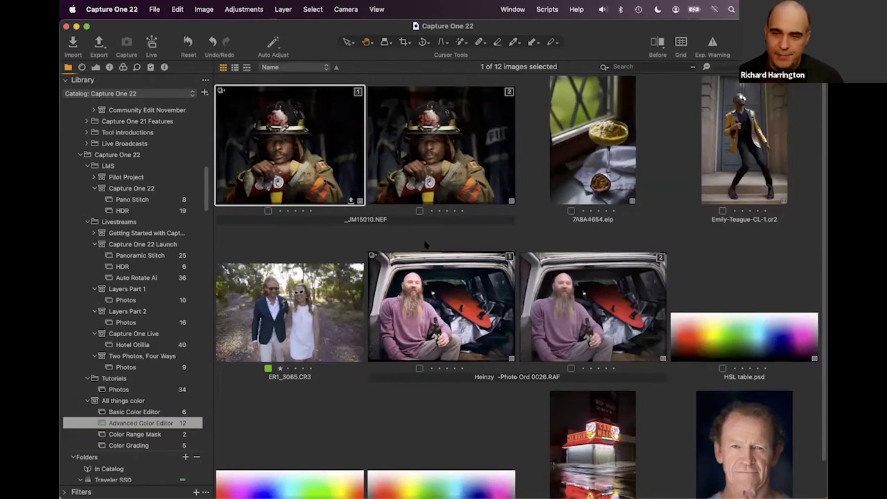
scroll(648, 281, "down", 2)
double_click(732, 368)
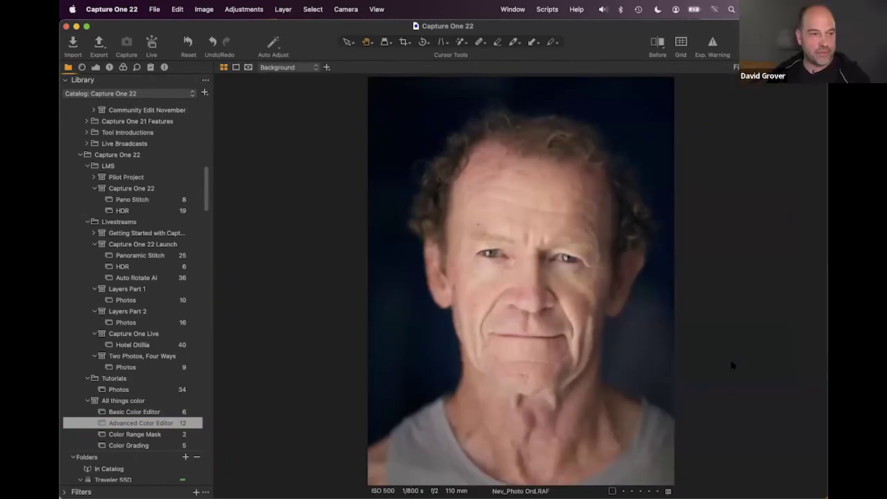
- Reset all adjustments on the portrait and set its brightness to 9
left_click(96, 67)
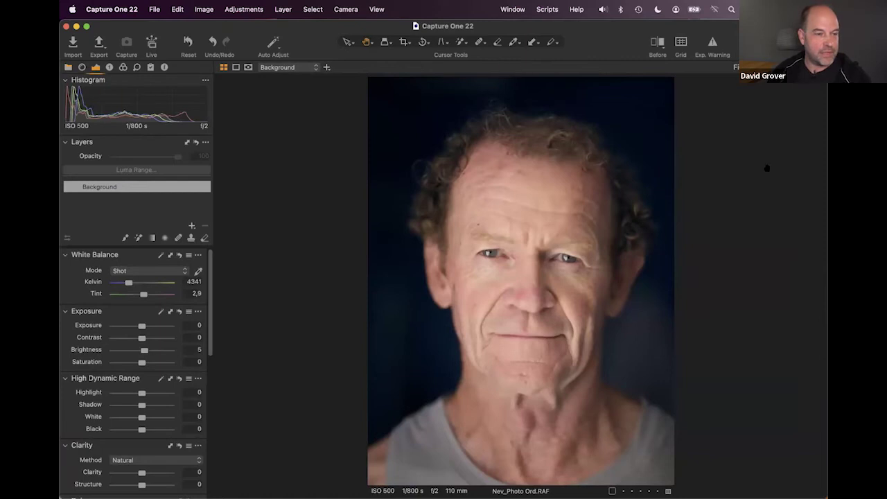
left_click(186, 43)
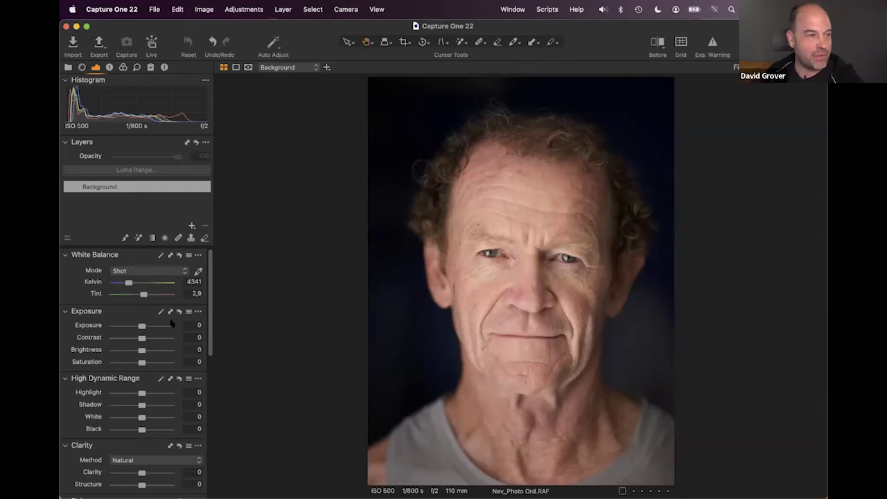
left_click_drag(142, 349, 146, 350)
- Examine the portrait's skin tones up close around the nose, eyes, cheeks and chin
left_click_drag(511, 287, 619, 287)
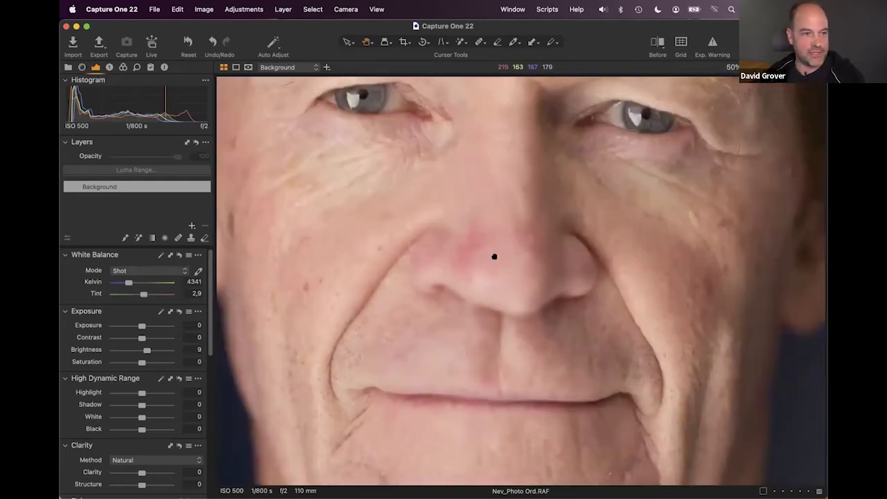
left_click_drag(493, 253, 426, 329)
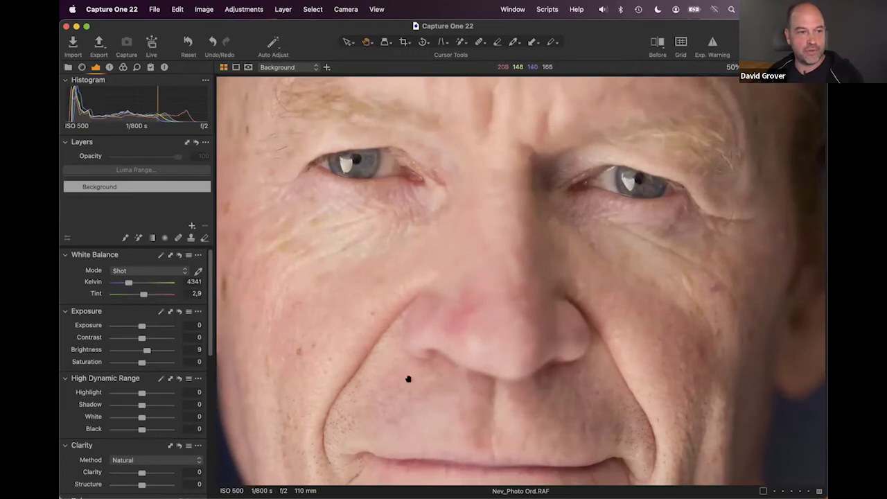
left_click_drag(407, 368, 392, 353)
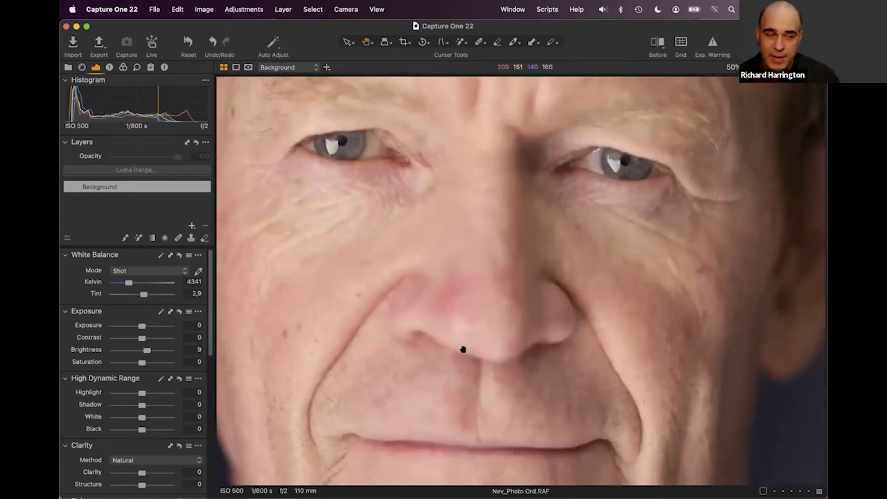
scroll(463, 349, "down", 3)
scroll(463, 349, "up", 5)
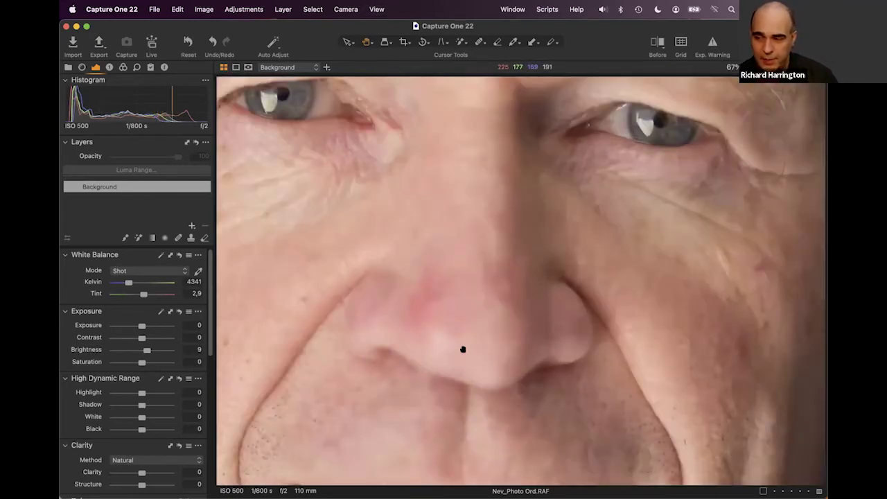
left_click_drag(464, 312, 550, 328)
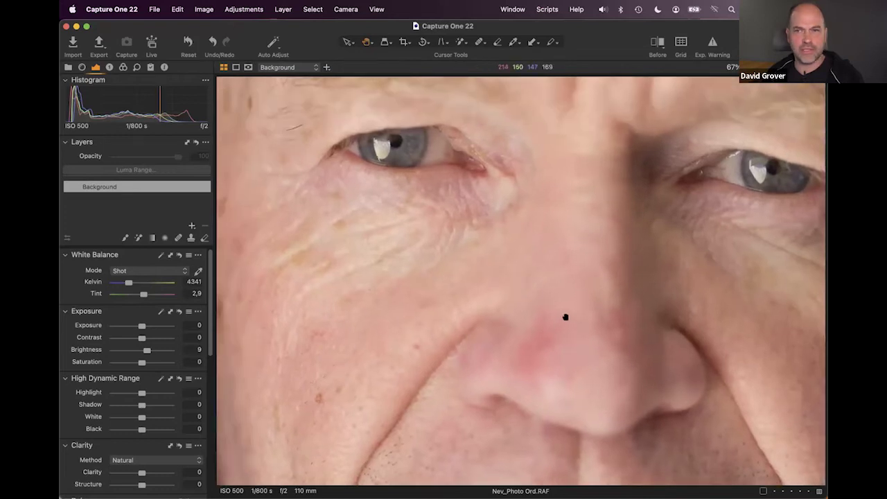
left_click_drag(564, 314, 515, 320)
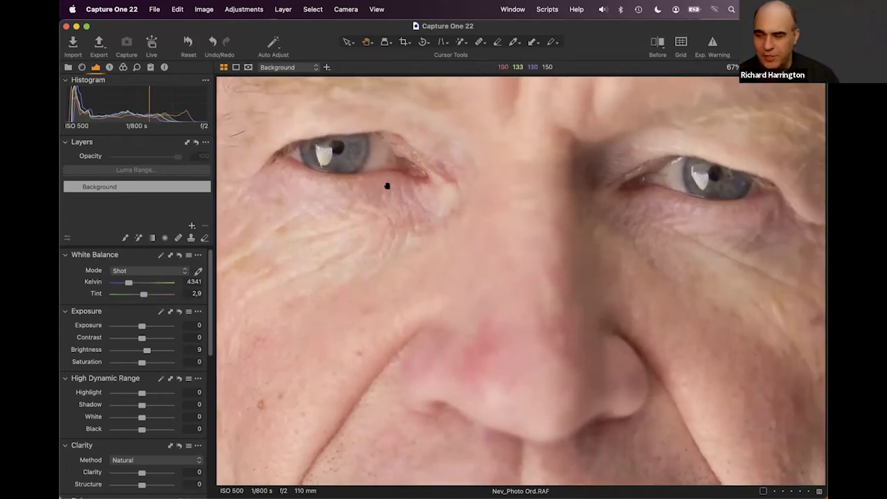
left_click_drag(490, 268, 509, 342)
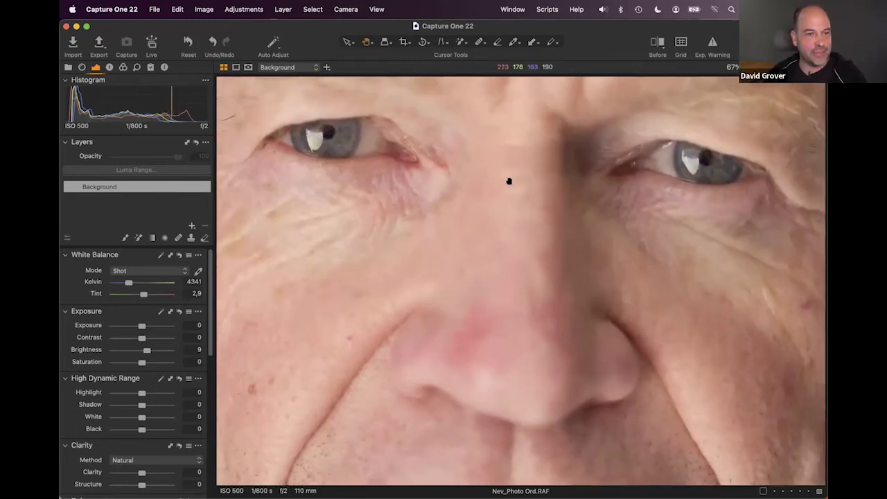
key("super+0")
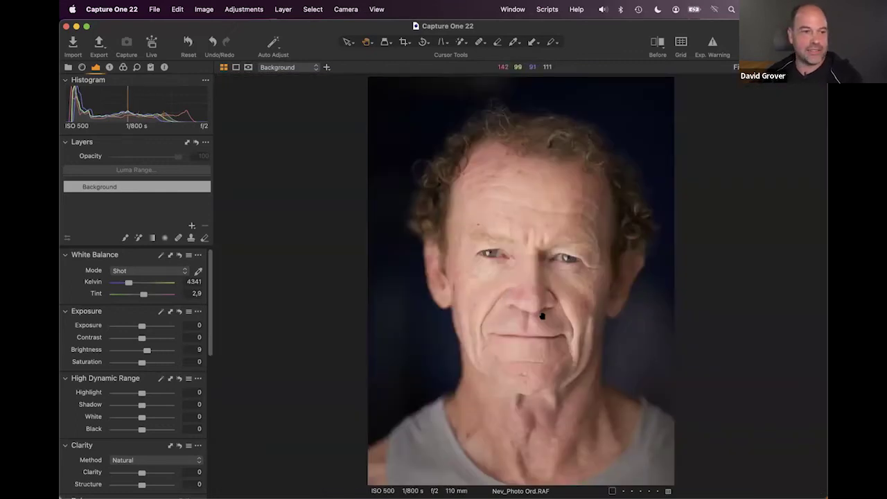
scroll(543, 316, "up", 3)
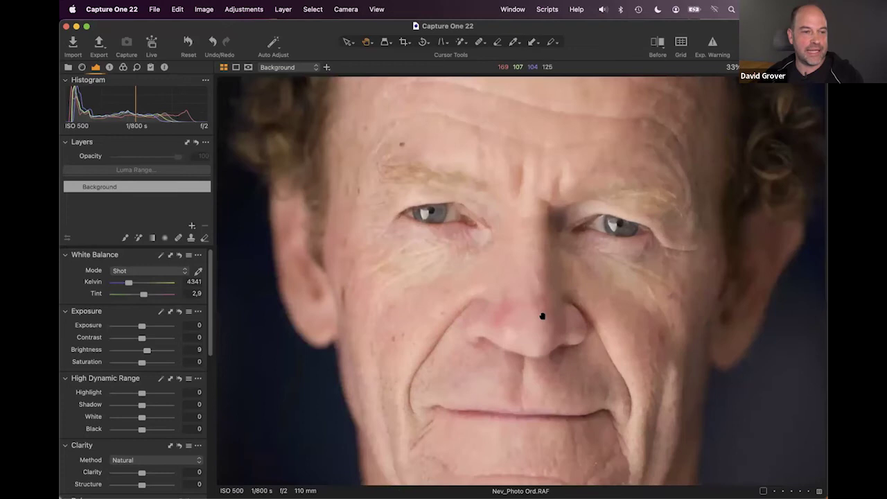
scroll(546, 291, "down", 5)
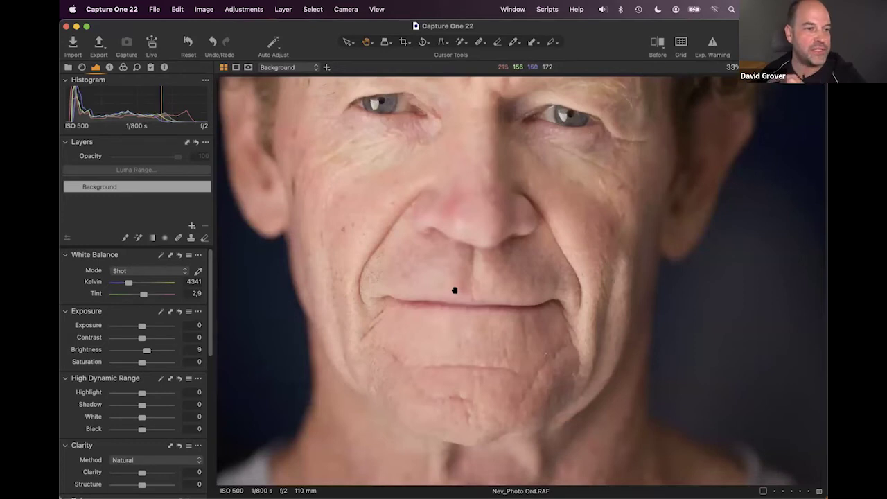
- Detach the Color Editor from the color tools as a floating tool over the portrait
left_click(123, 67)
scroll(78, 323, "up", 5)
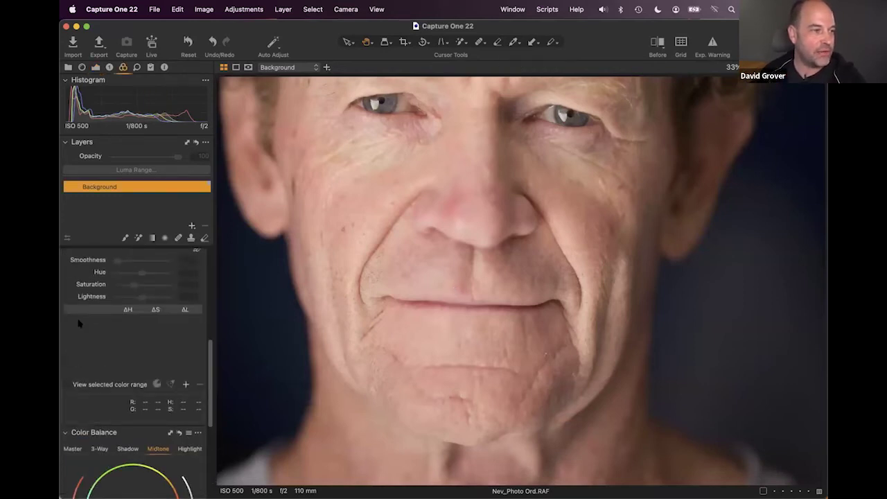
scroll(78, 323, "down", 5)
scroll(103, 321, "up", 10)
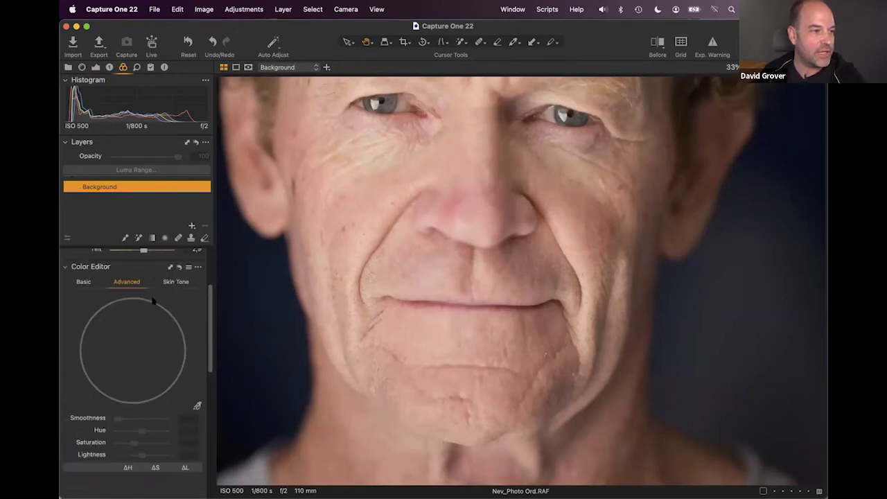
left_click_drag(293, 105, 290, 103)
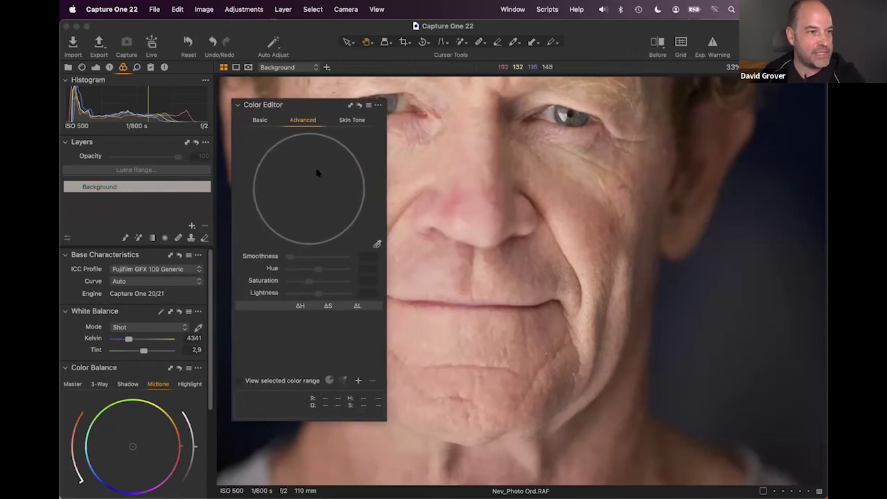
- Pick the skin color in the basic Color Editor and try a saturation of 30.1 on the reds
left_click(262, 123)
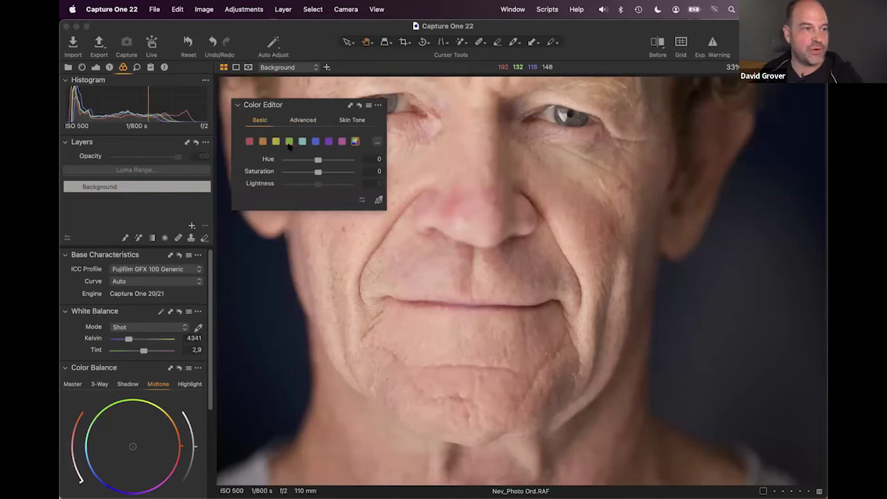
left_click(379, 199)
mouse_move(317, 165)
left_mouse_down()
mouse_move(282, 169)
mouse_move(353, 170)
mouse_move(282, 169)
mouse_move(318, 169)
left_mouse_up()
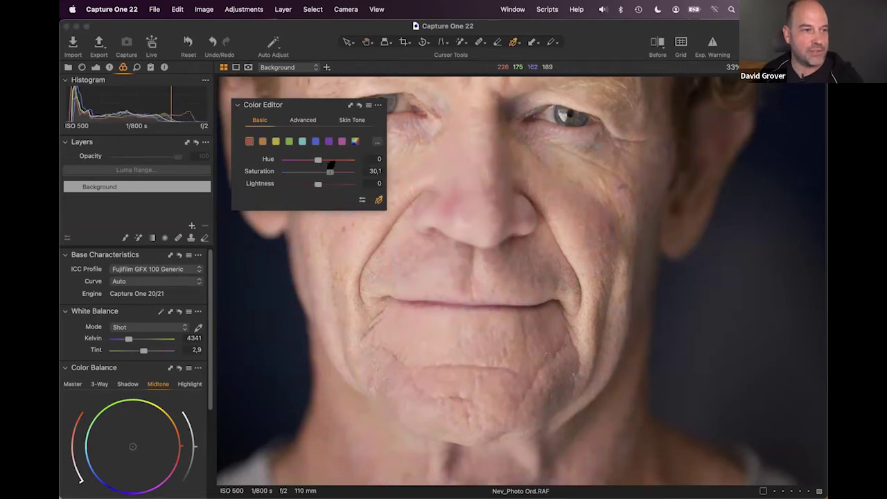
- Sample the skin in the advanced Color Editor, widen the color range from yellow-green to purple, and reset the tool
left_click(304, 119)
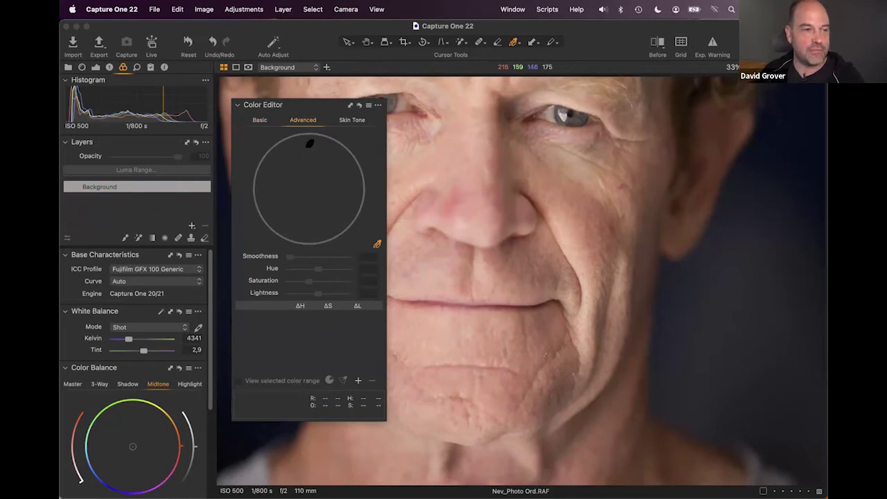
left_click(404, 160)
left_click_drag(342, 175, 325, 229)
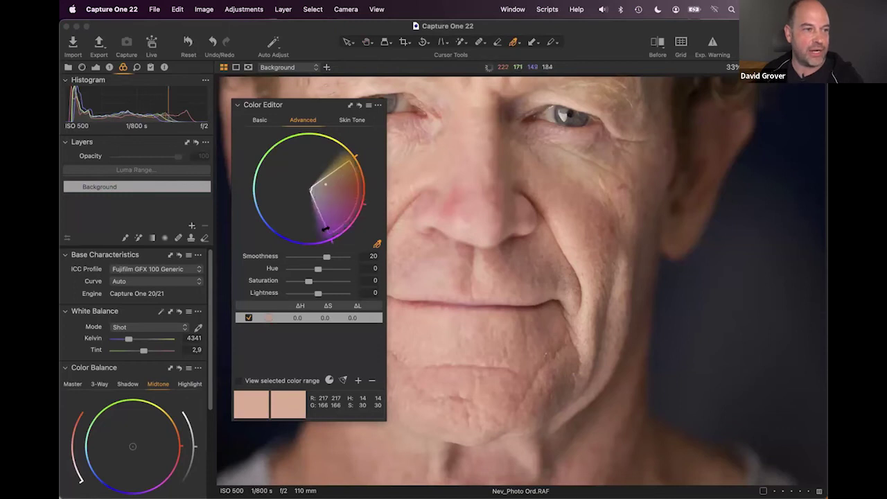
left_click_drag(347, 162, 313, 162)
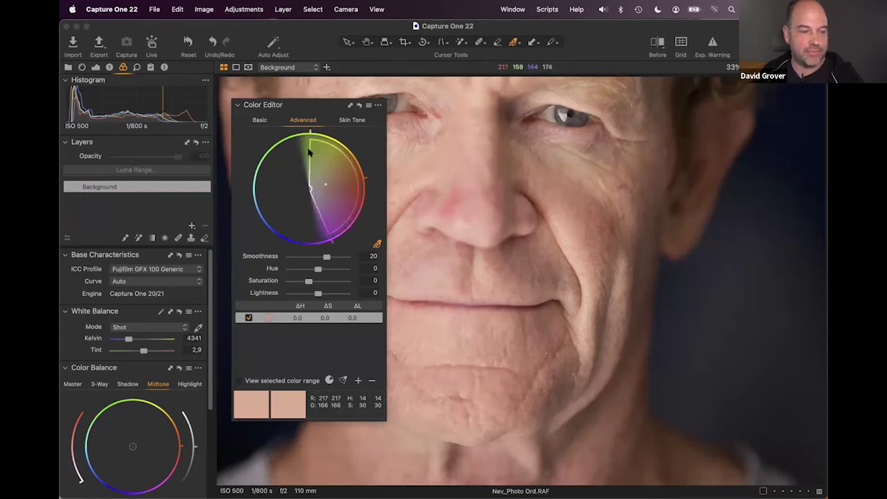
left_click(358, 106)
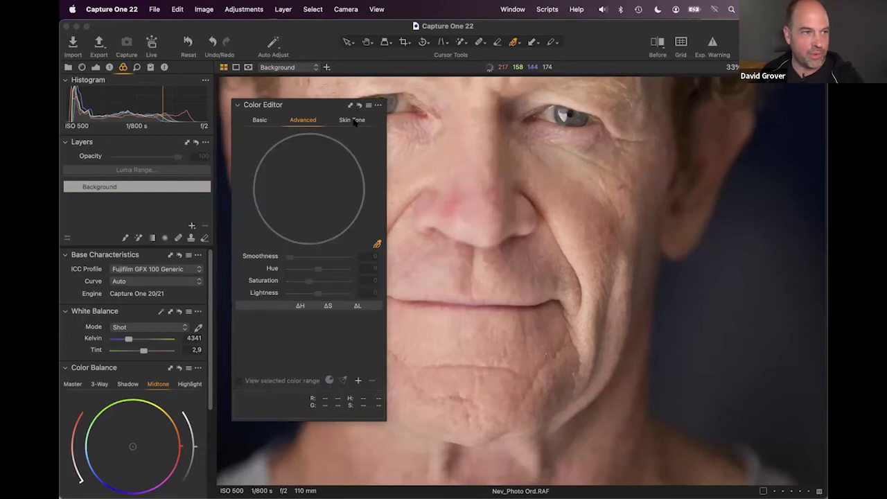
- Sample the cheek in the Skin Tone editor and widen its color range to include the magentas
left_click(350, 120)
left_click_drag(315, 106, 279, 71)
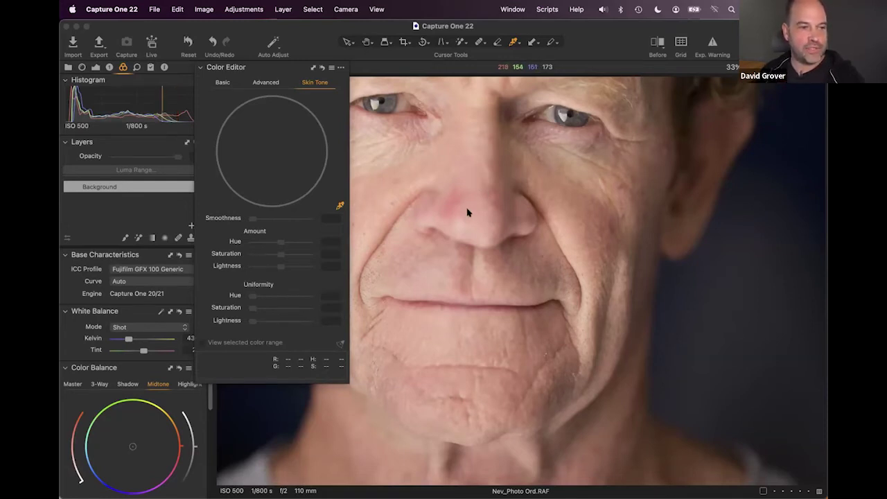
scroll(467, 206, "left", 5)
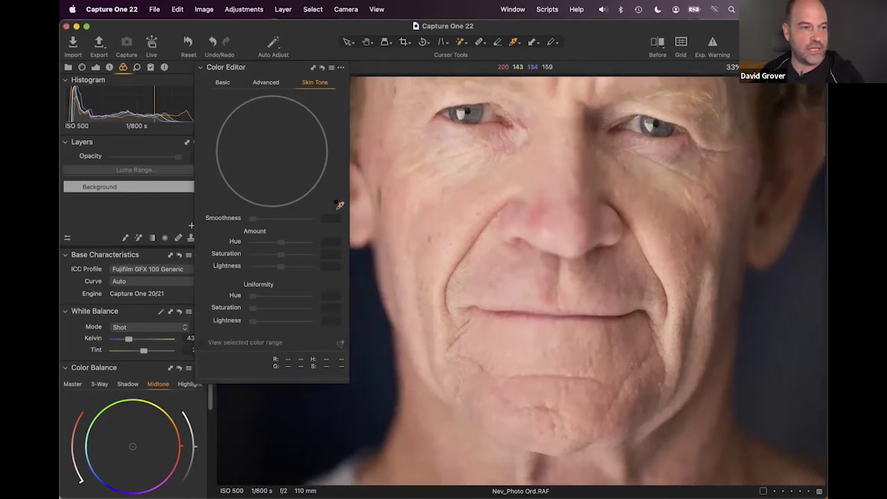
left_click(462, 207)
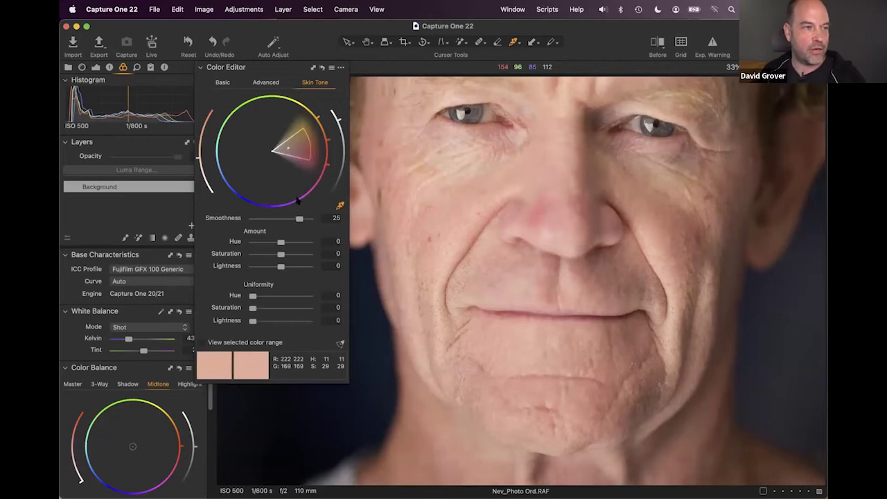
left_click_drag(306, 142, 306, 187)
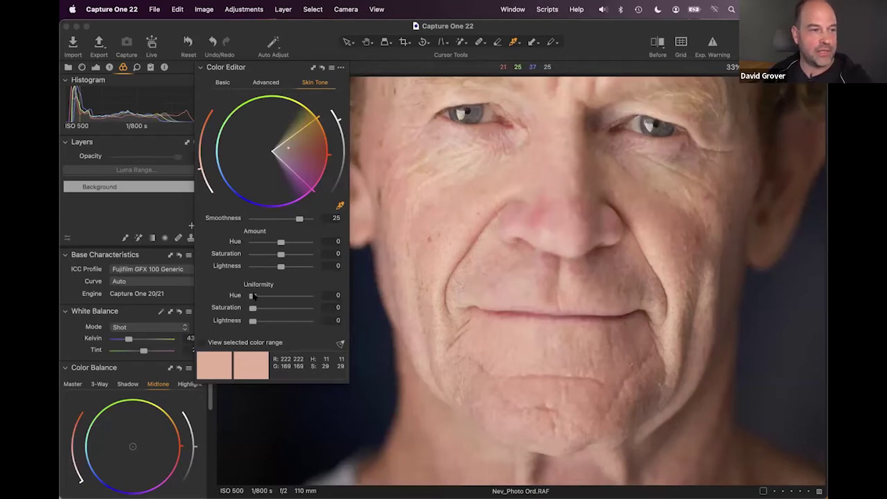
- Try skin tone uniformity at hue 64.2, saturation 32.6 and lightness 13.1, and reset the Color Editor
left_click_drag(252, 297, 310, 297)
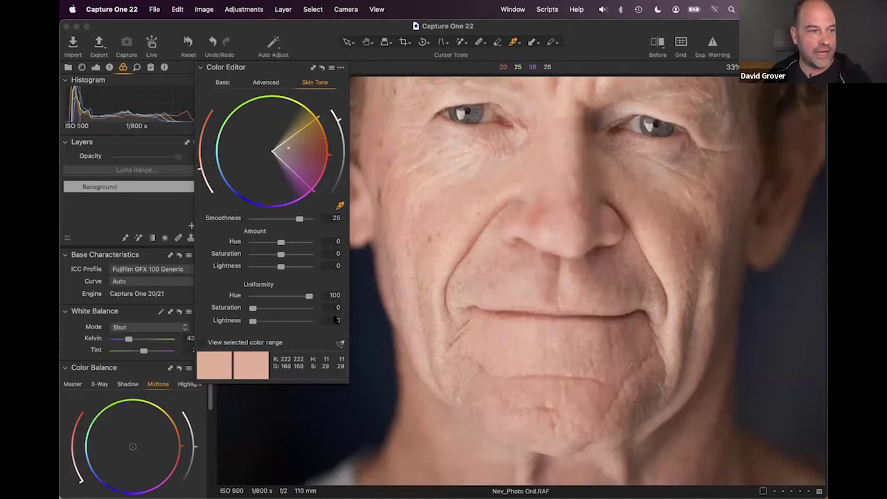
mouse_move(309, 296)
left_mouse_down()
mouse_move(252, 295)
mouse_move(309, 296)
left_mouse_up()
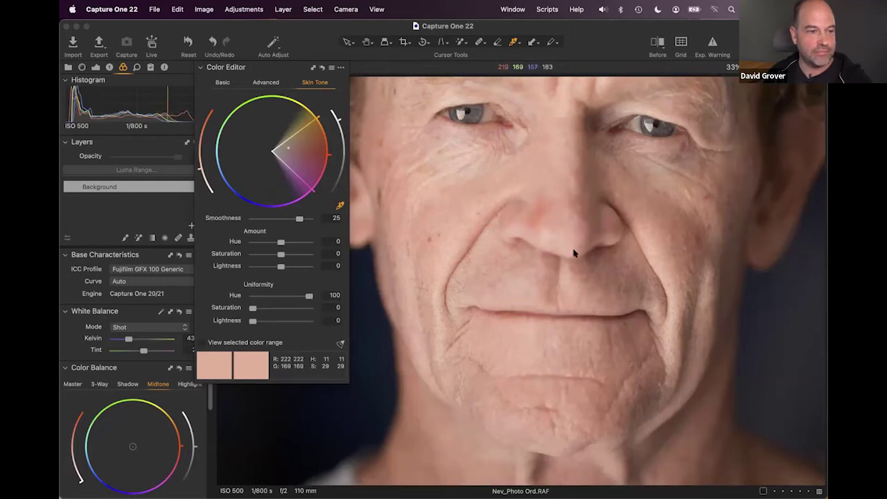
left_click_drag(309, 296, 270, 307)
left_click_drag(252, 320, 260, 321)
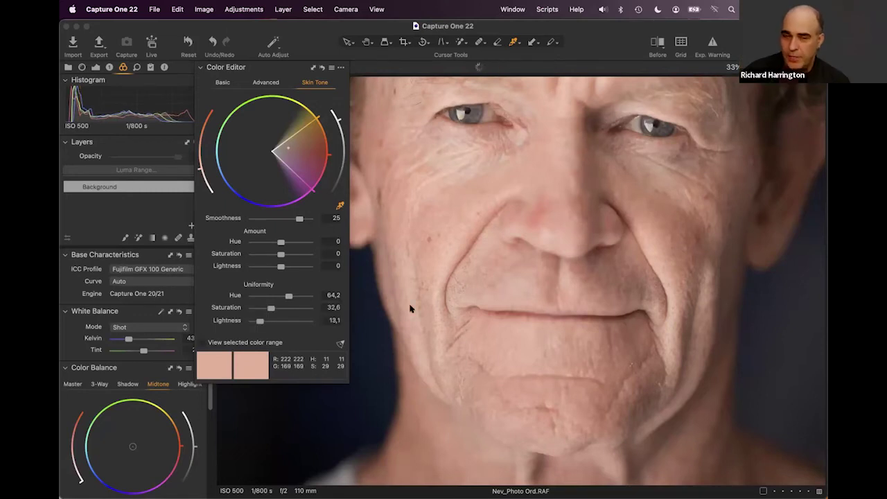
left_click(320, 68)
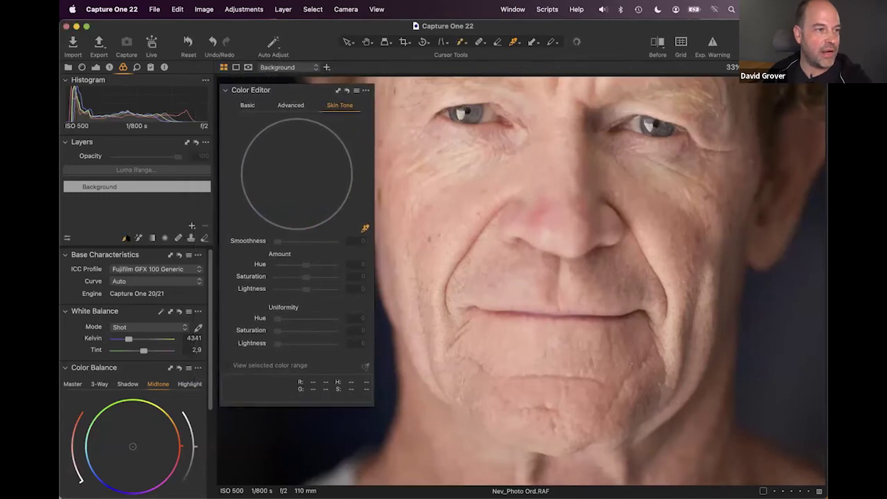
- Brush a mask on a new adjustment layer over the face below the eyes, leaving out the lips
right_click(512, 189)
right_click(506, 178)
mouse_move(507, 177)
left_mouse_down()
mouse_move(525, 174)
mouse_move(519, 178)
left_mouse_up()
left_click(455, 156)
mouse_move(486, 161)
left_mouse_down()
mouse_move(464, 161)
mouse_move(681, 168)
mouse_move(504, 213)
mouse_move(623, 224)
mouse_move(496, 239)
mouse_move(466, 252)
mouse_move(491, 263)
mouse_move(635, 267)
mouse_move(542, 269)
mouse_move(467, 254)
mouse_move(440, 201)
mouse_move(424, 210)
mouse_move(419, 183)
mouse_move(449, 335)
mouse_move(532, 399)
mouse_move(499, 359)
mouse_move(676, 341)
mouse_move(612, 368)
mouse_move(612, 398)
mouse_move(528, 416)
mouse_move(699, 310)
mouse_move(695, 256)
mouse_move(717, 197)
mouse_move(576, 212)
mouse_move(433, 191)
mouse_move(416, 165)
mouse_move(415, 309)
mouse_move(509, 395)
mouse_move(501, 408)
mouse_move(677, 393)
mouse_move(452, 383)
left_mouse_up()
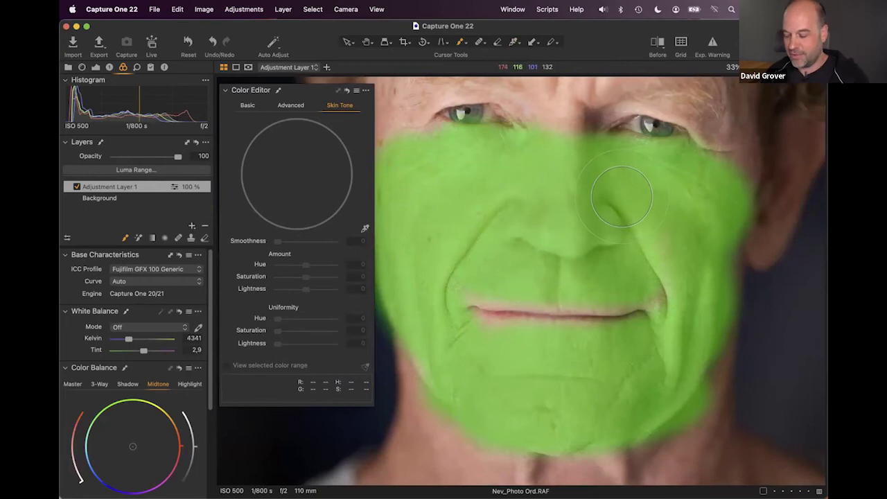
- Sample the cheek's skin tone on the adjustment layer and extend the color range from yellow to magenta
left_click(366, 228)
left_click(470, 201)
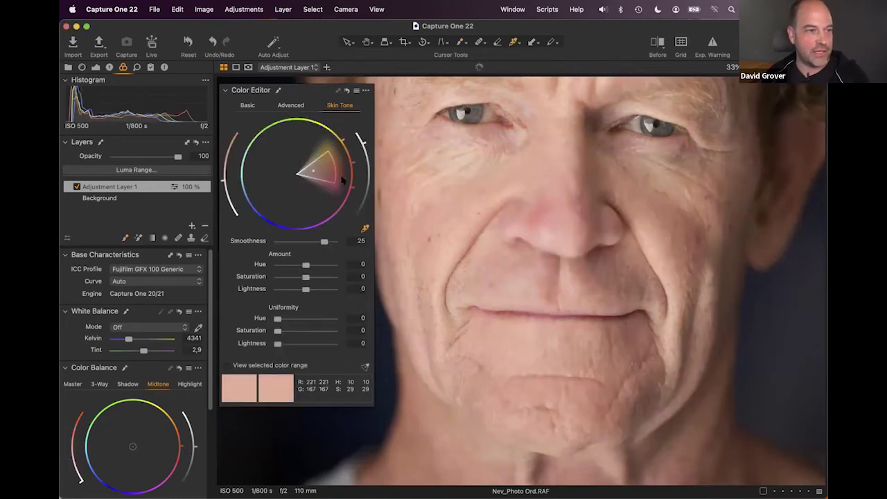
mouse_move(345, 178)
left_mouse_down()
mouse_move(332, 195)
mouse_move(334, 179)
left_mouse_up()
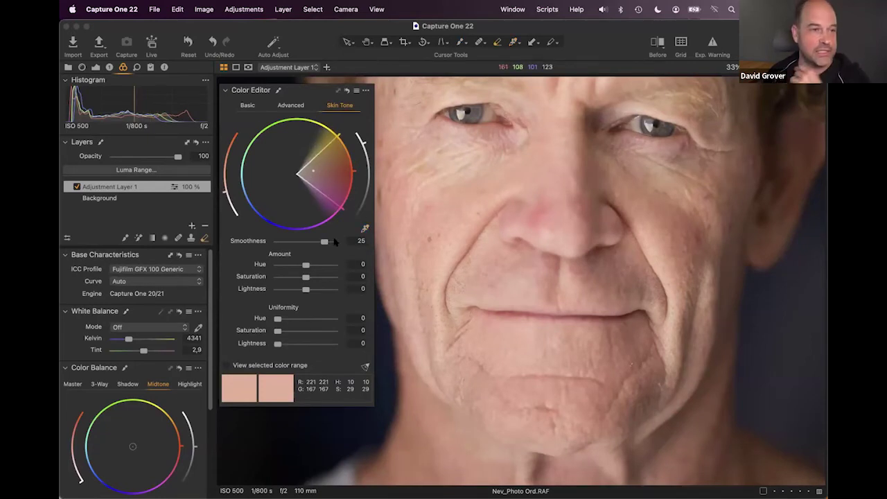
- Set the layer's skin tone hue uniformity to 73.3 and check the painted mask around the lips
left_click_drag(278, 319, 320, 323)
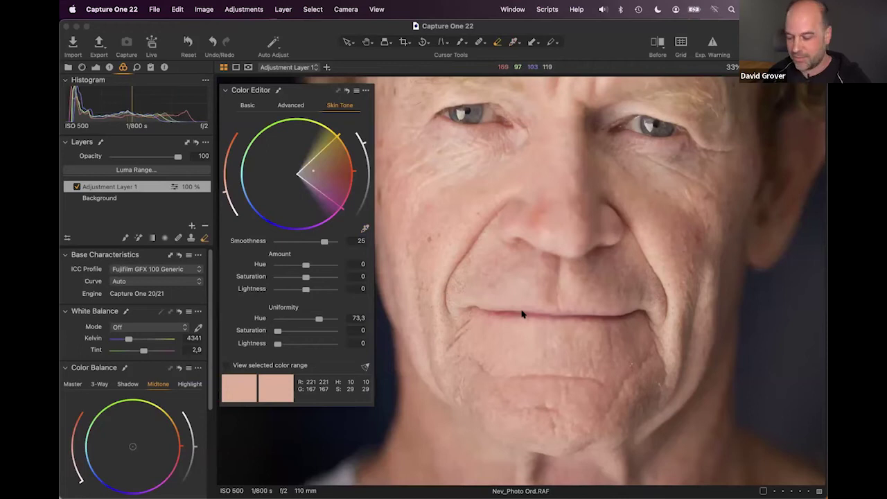
key("m")
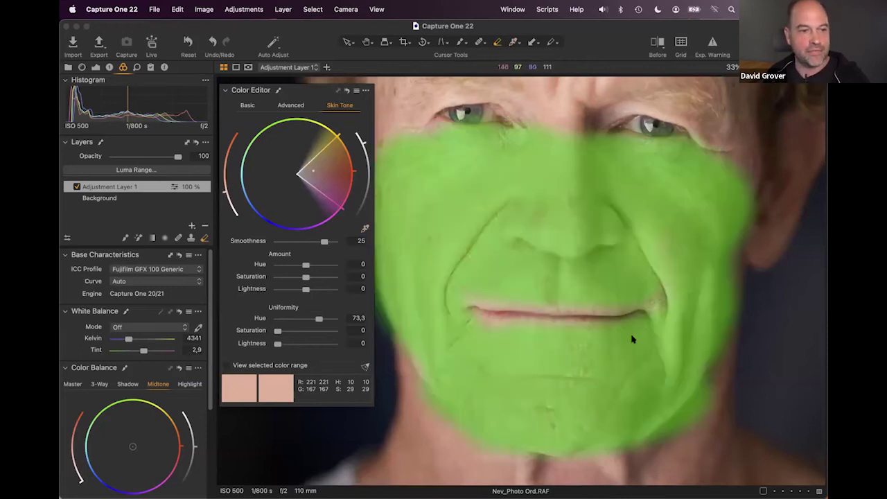
key("m")
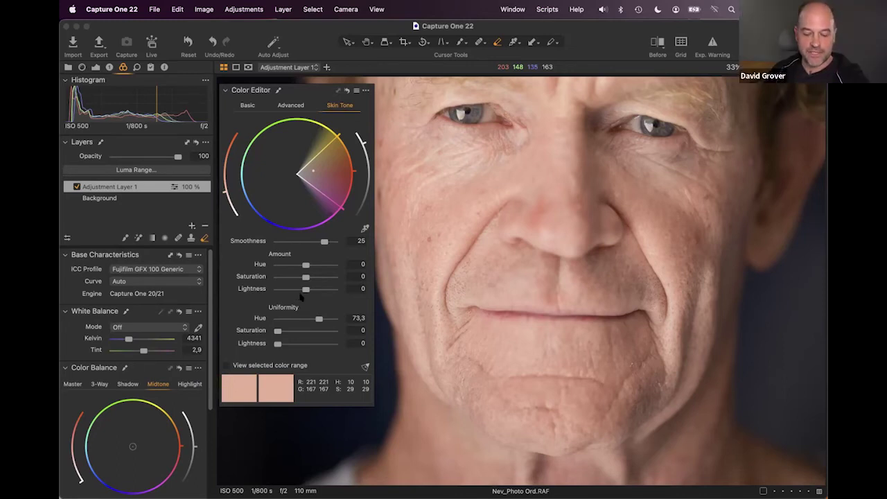
- Try an advanced color pick on the cheek with its range extended into magenta, and delete the pick and the adjustment layer
left_click(291, 105)
left_click(366, 229)
left_click(424, 174)
left_click_drag(327, 167, 344, 204)
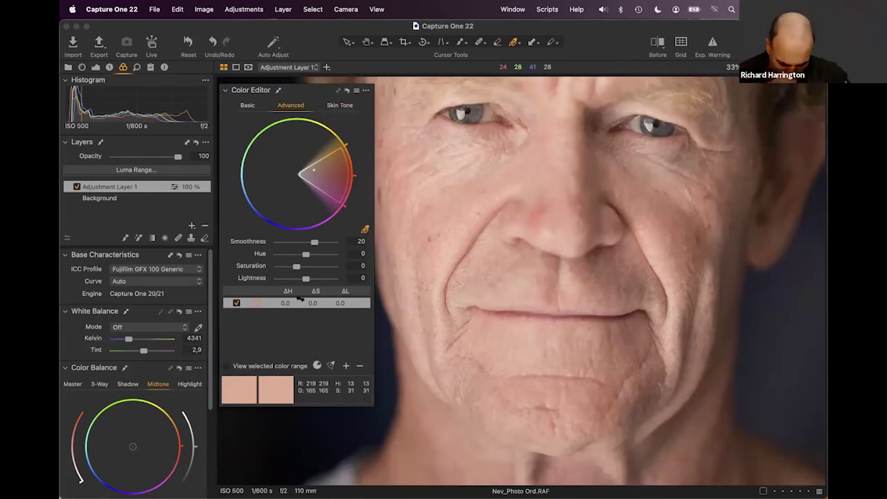
left_click(359, 365)
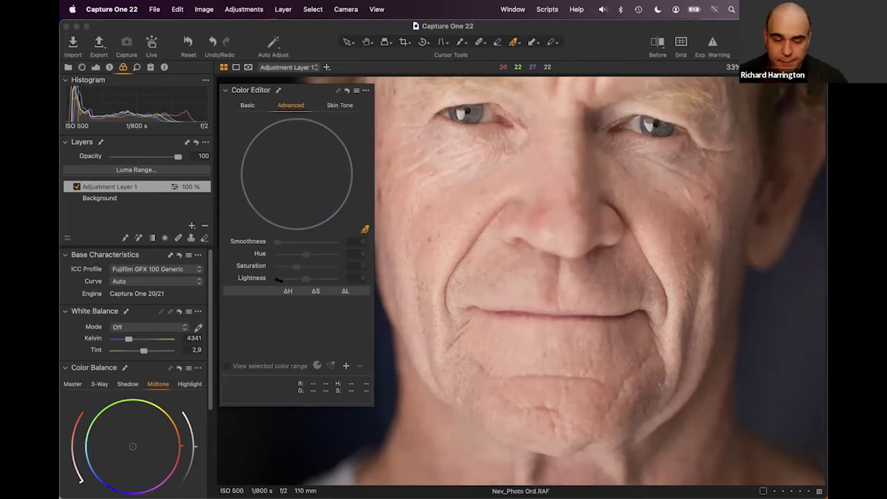
left_click(205, 226)
left_click(205, 226)
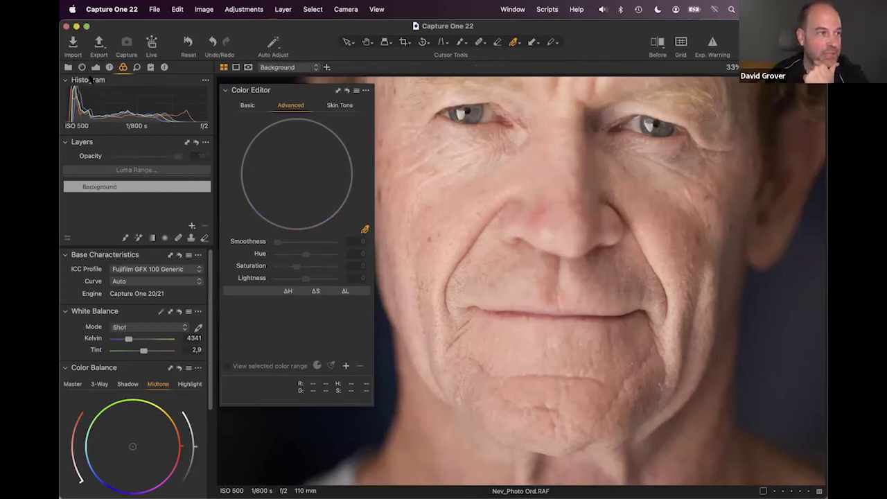
- Show the style brush tools and remove the floating Color Editor
left_click(109, 67)
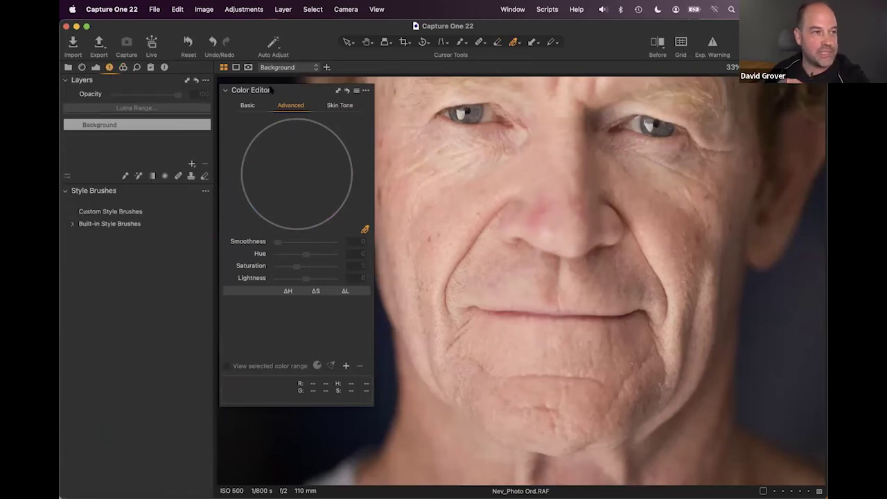
left_click(366, 90)
left_click(376, 102)
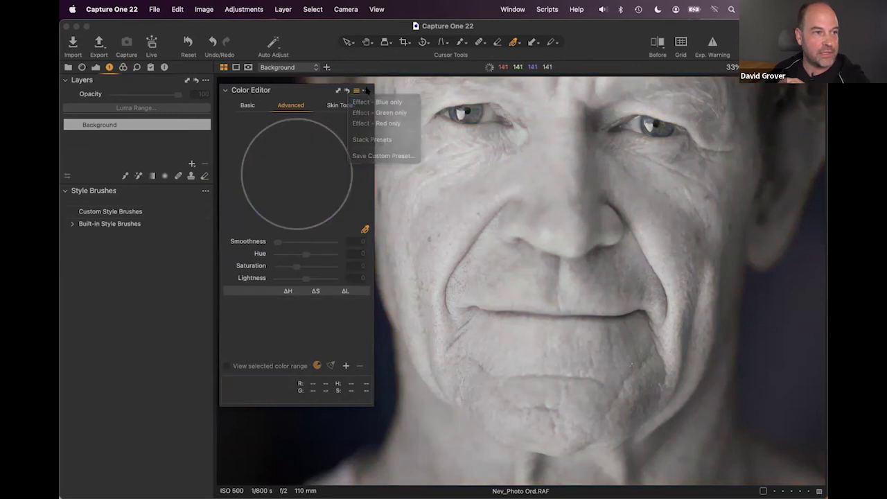
left_click(366, 90)
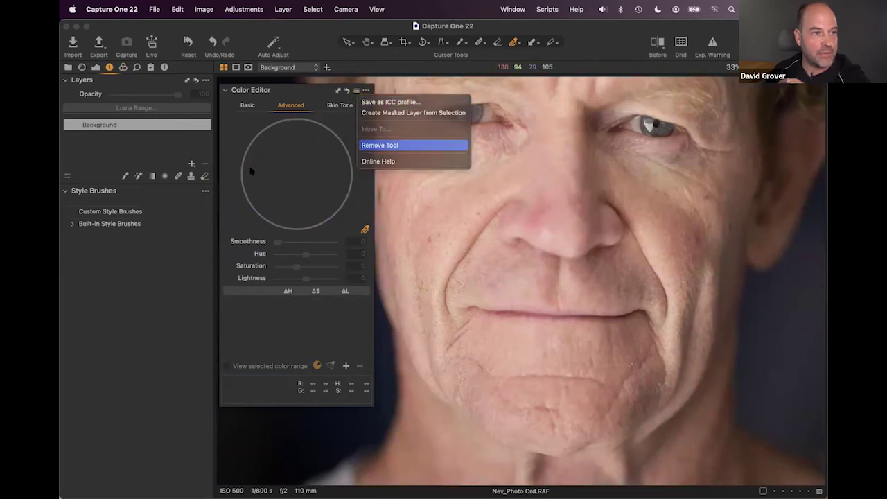
left_click(378, 145)
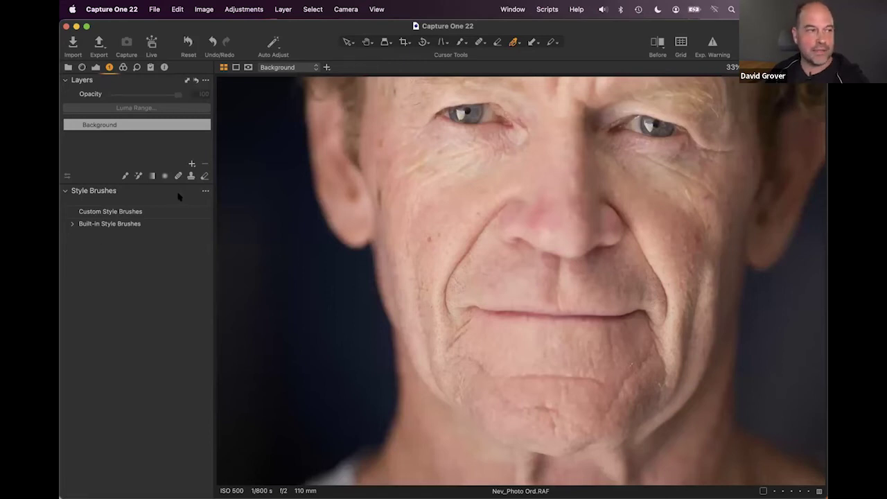
- Expand the built-in Color and Enhancements style brushes and choose Red Skin Reduction
left_click(73, 225)
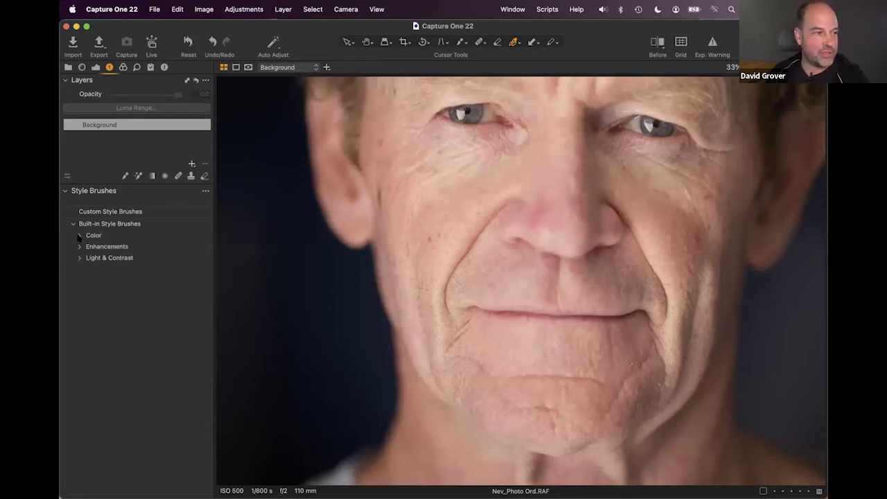
left_click(79, 236)
left_click(79, 291)
left_click(104, 281)
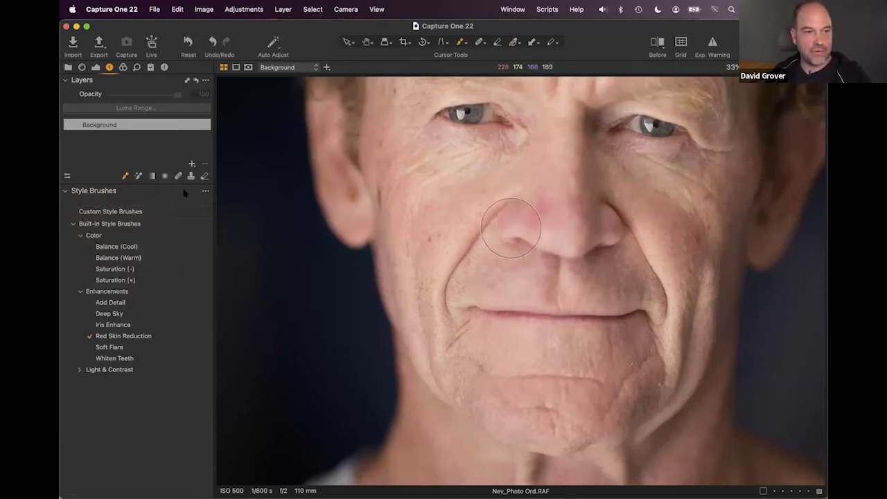
- Paint Red Skin Reduction over the nose, cheeks and chin with an enlarged brush, and display the painted mask
key("bracketright")
key("bracketright")
key("bracketright")
left_click(525, 199)
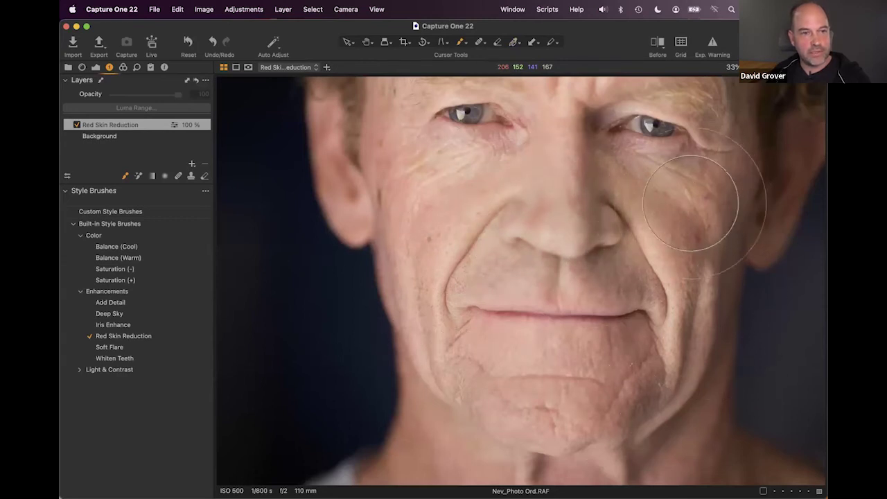
key("bracketleft")
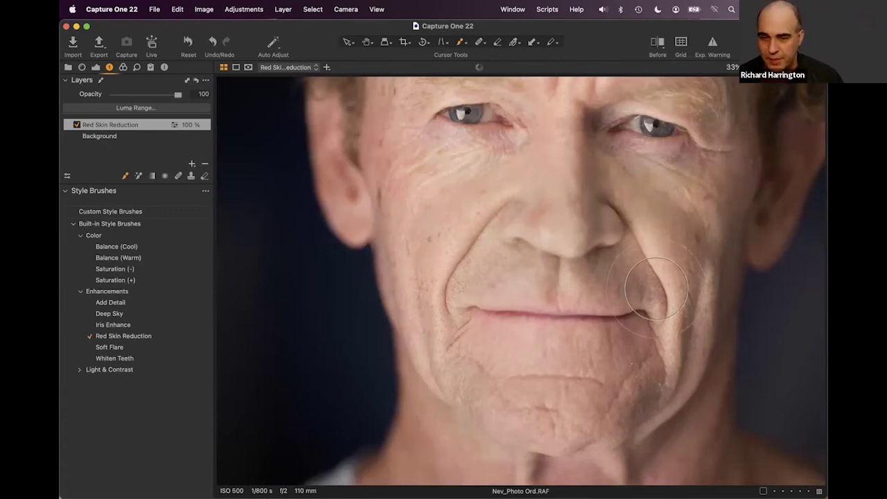
key("m")
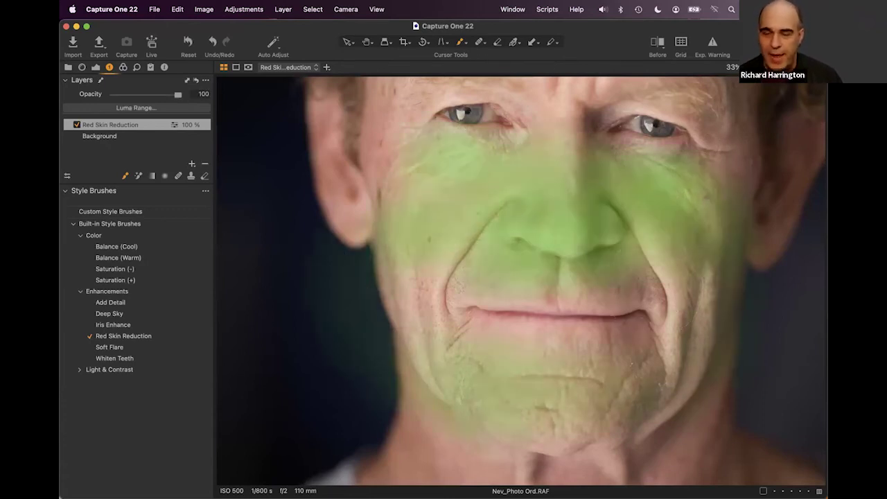
- Hide the painted mask and expand the Light & Contrast group of built-in style brushes
key("m")
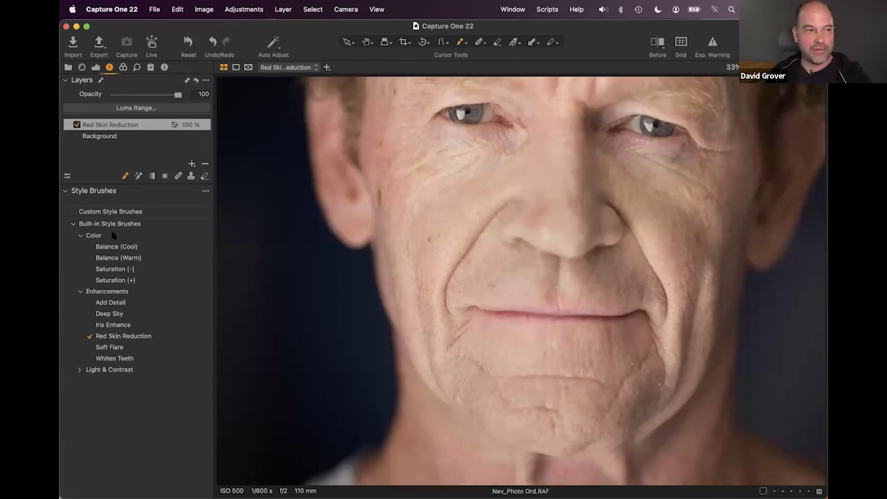
left_click(80, 370)
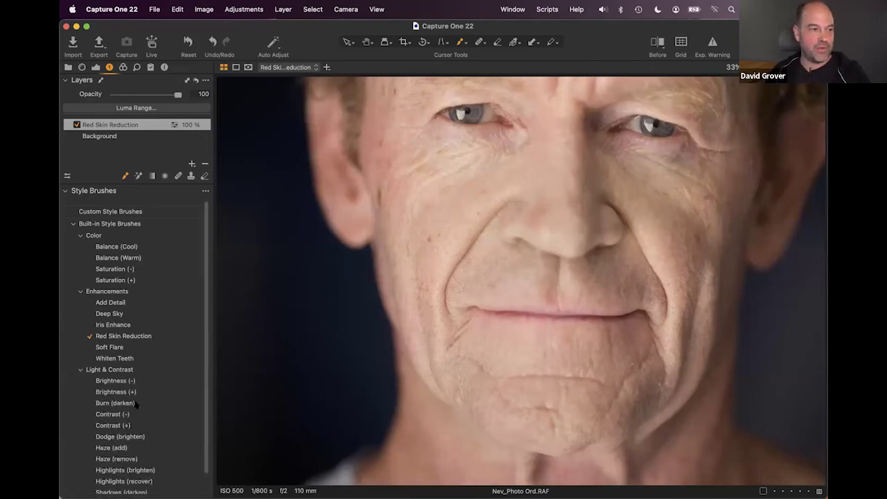
scroll(123, 404, "down", 1)
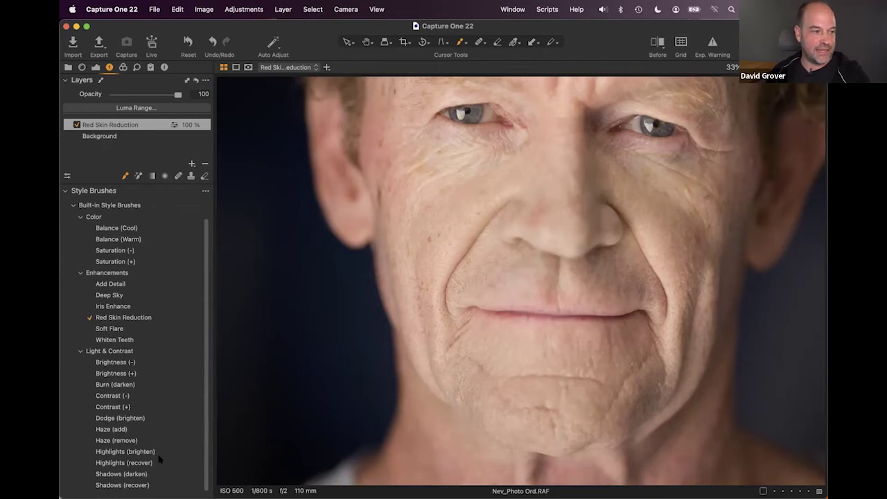
- Paint the Dodge (brighten) style brush under both eyes and reduce the new layer's opacity
left_click(124, 383)
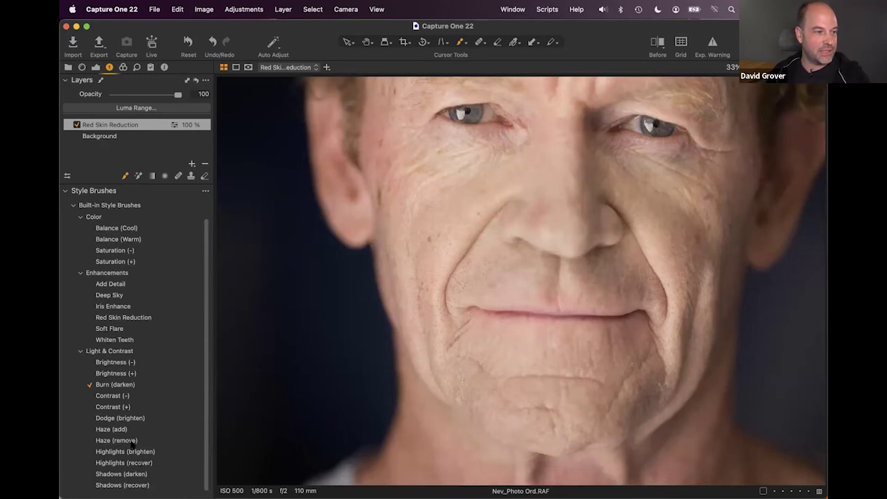
left_click(127, 419)
mouse_move(504, 129)
left_mouse_down()
mouse_move(516, 117)
mouse_move(436, 125)
mouse_move(461, 117)
mouse_move(666, 132)
left_mouse_up()
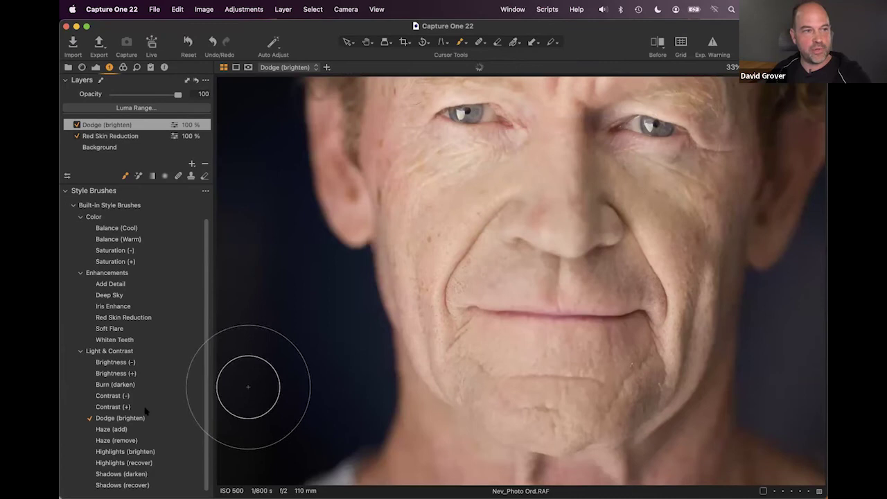
mouse_move(177, 95)
left_mouse_down()
mouse_move(120, 96)
mouse_move(135, 97)
left_mouse_up()
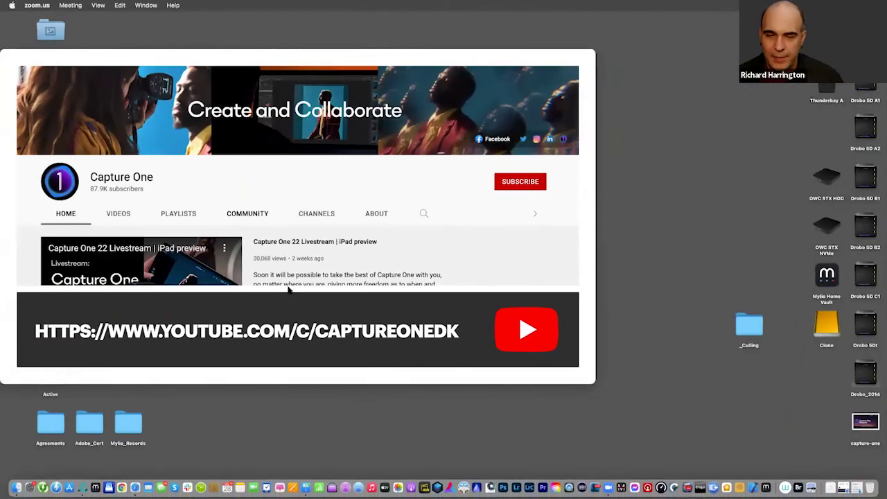
- Switch to AfterShoot
key("super+Tab")
key("super+Tab")
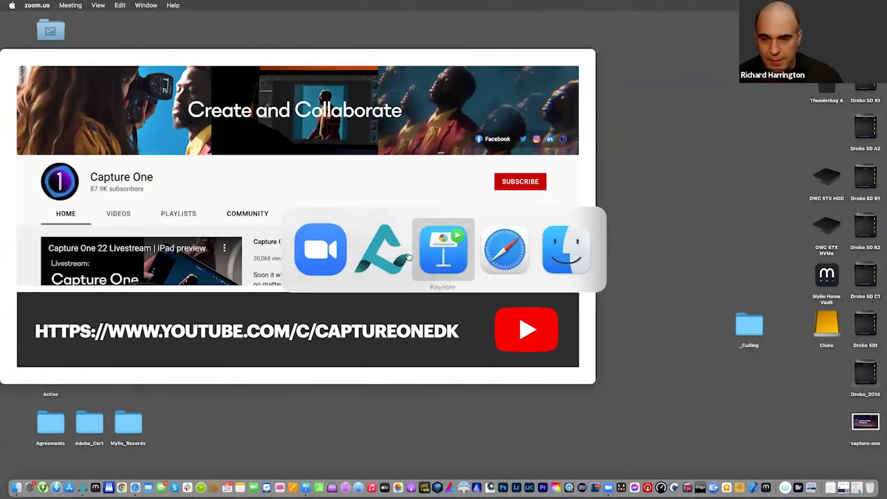
left_click(403, 256)
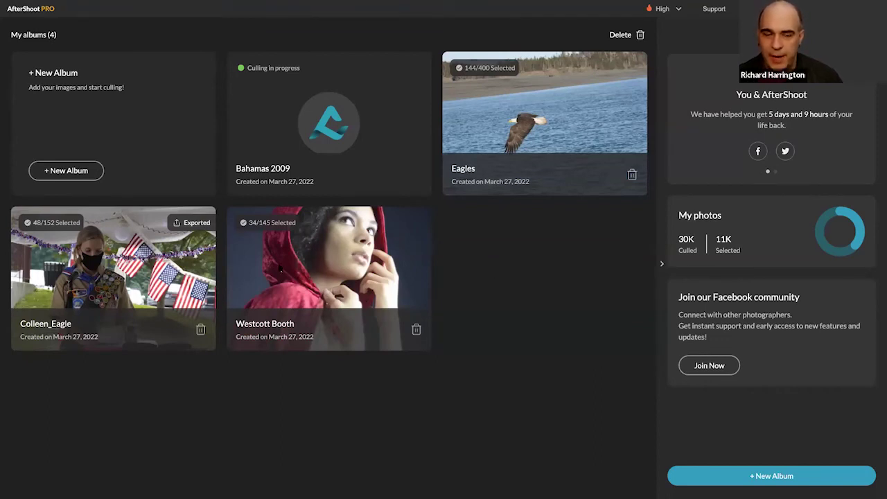
- Create a new album and import the Atlanta folder from _Culling into it
left_click(74, 174)
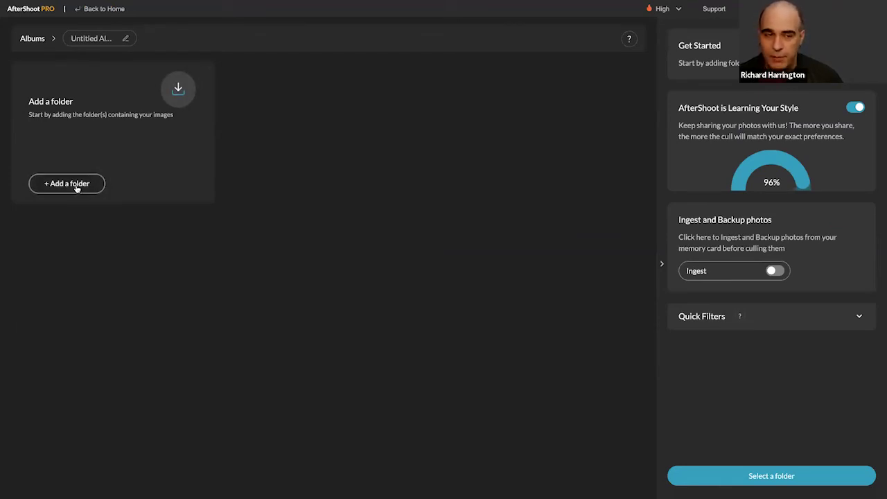
left_click(76, 188)
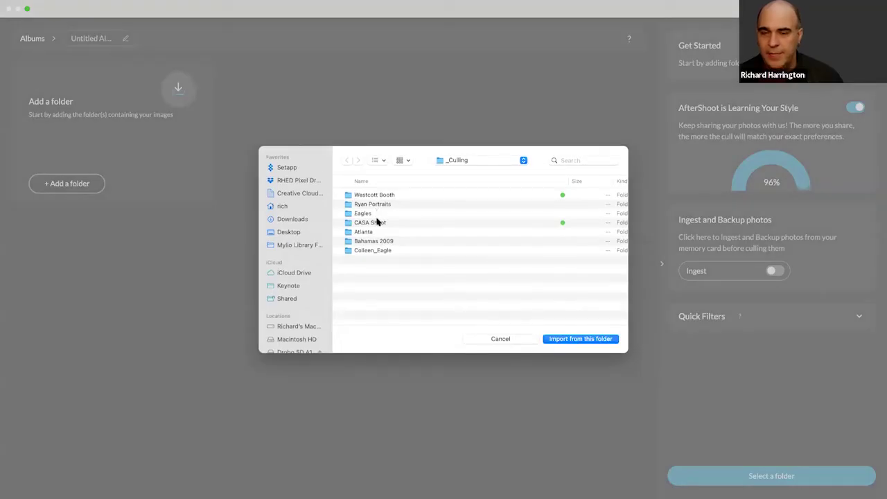
left_click(378, 224)
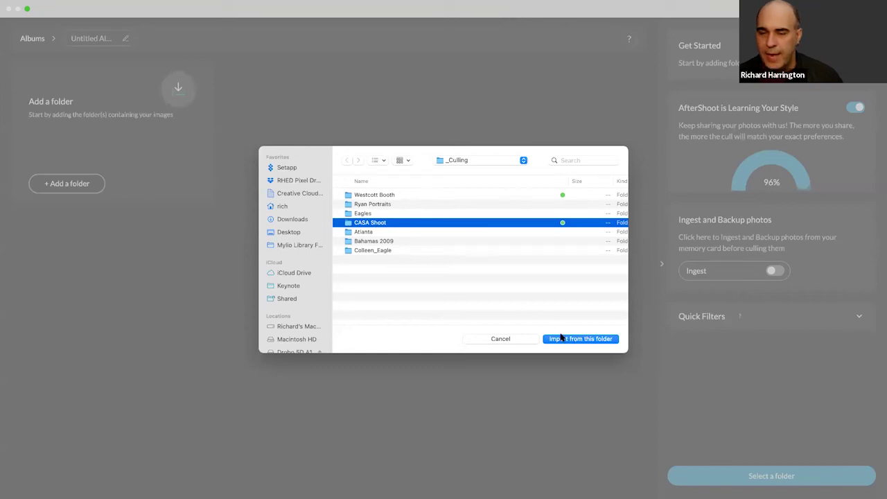
left_click(366, 233)
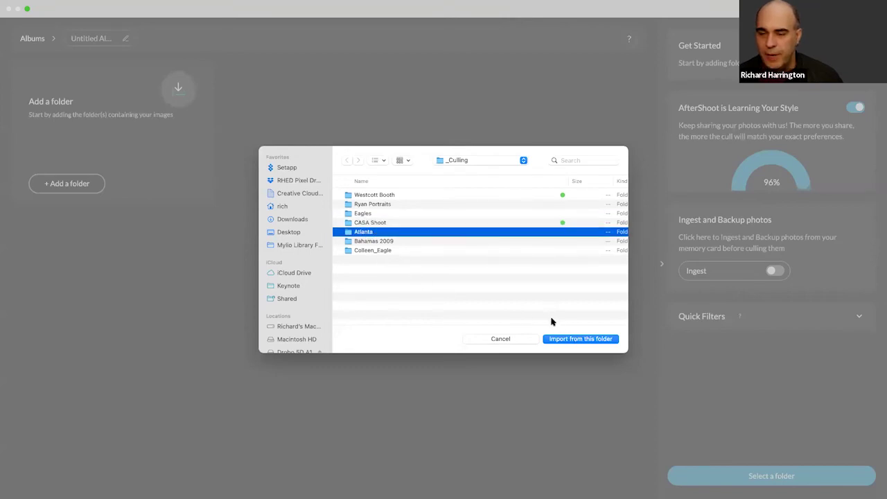
left_click(572, 339)
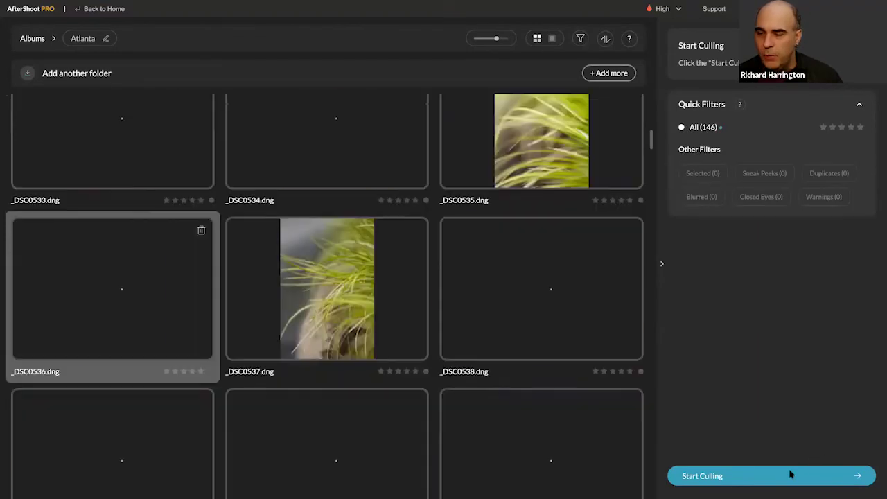
- Open the culling preferences for the Atlanta album and set Selections in Duplicate set to Moderate
left_click(790, 475)
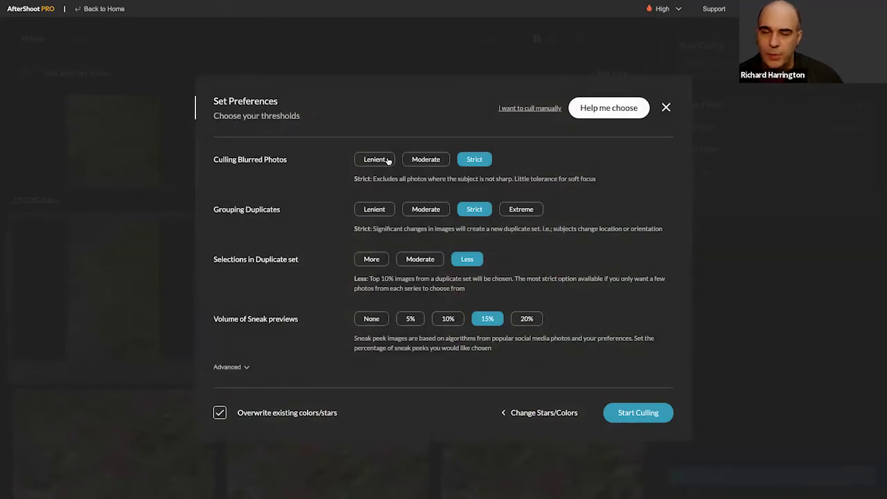
mouse_move(377, 161)
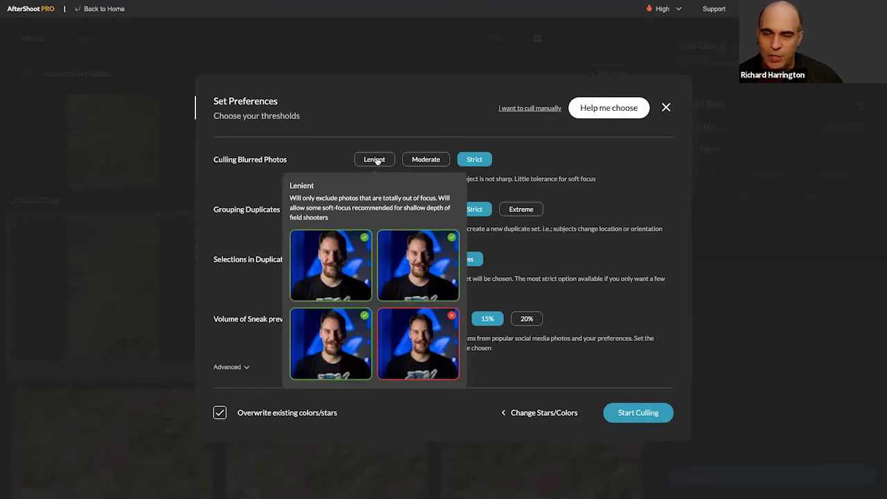
mouse_move(462, 159)
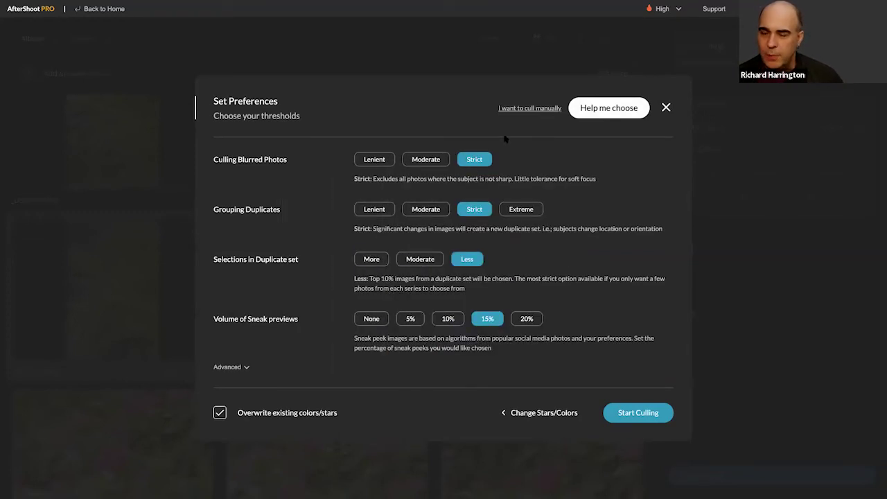
mouse_move(386, 215)
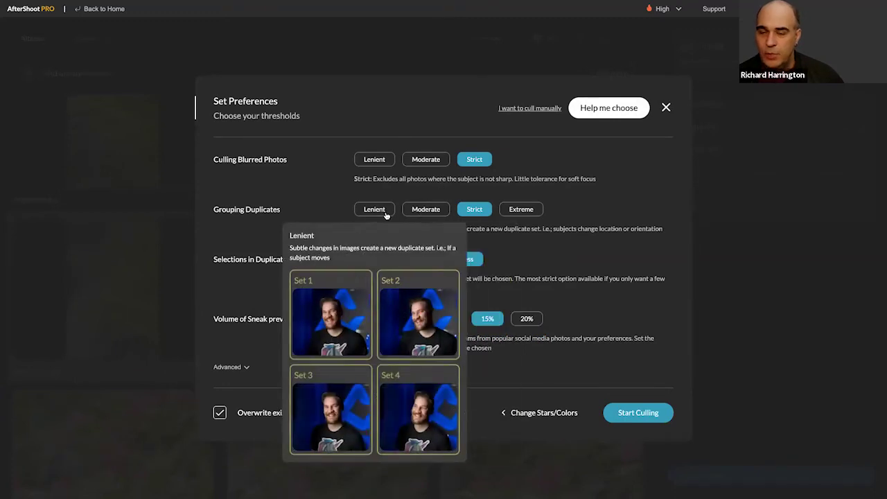
mouse_move(465, 209)
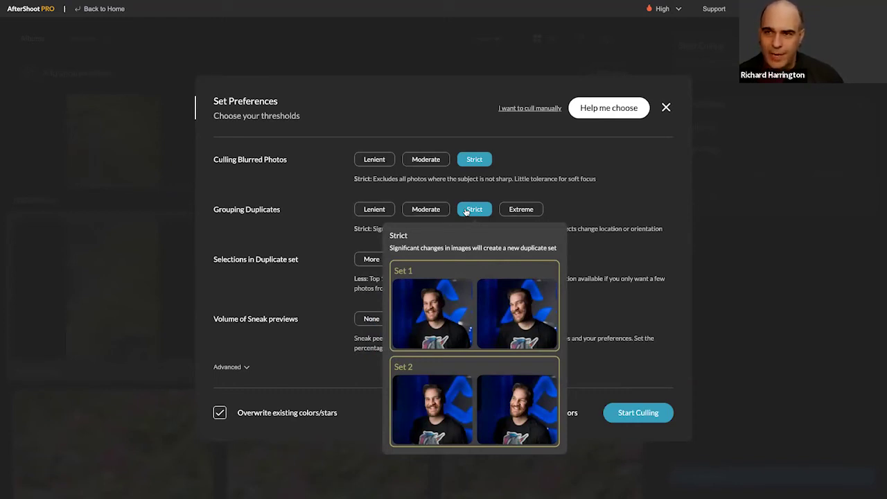
mouse_move(513, 210)
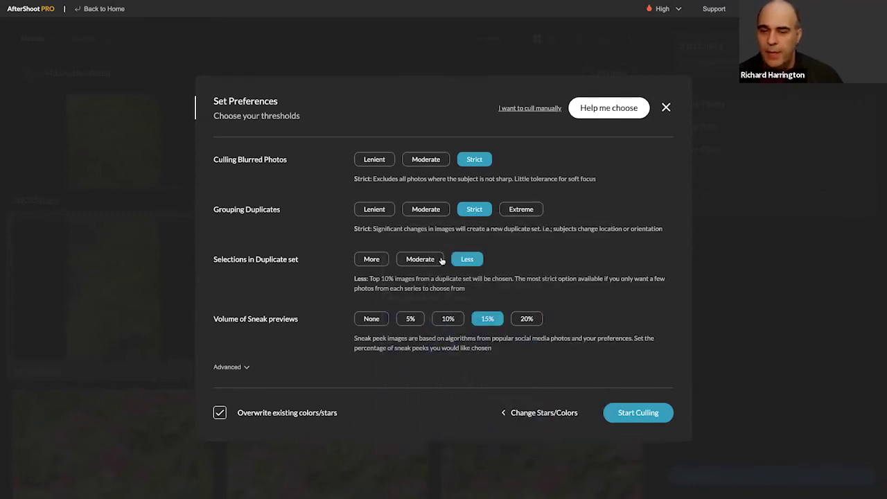
mouse_move(438, 260)
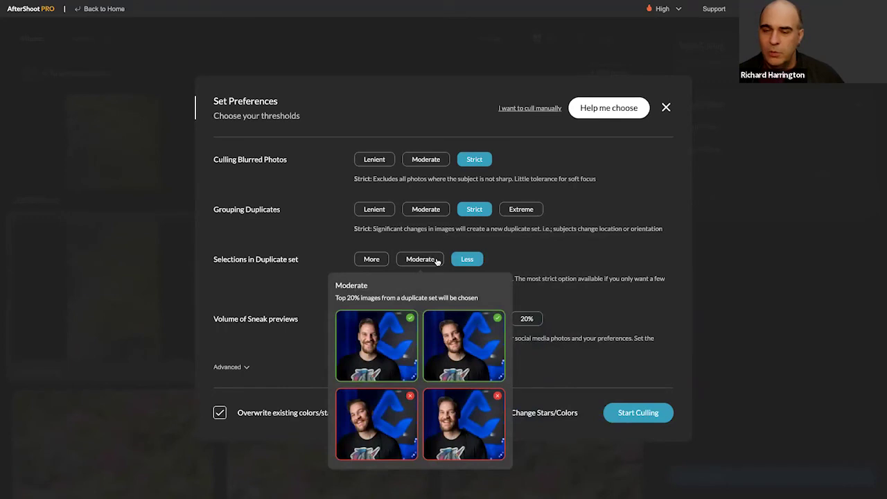
mouse_move(473, 261)
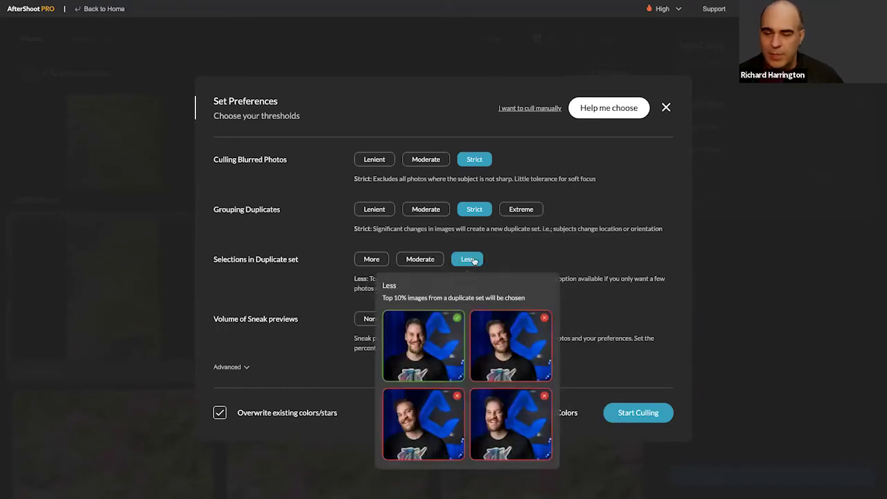
left_click(435, 261)
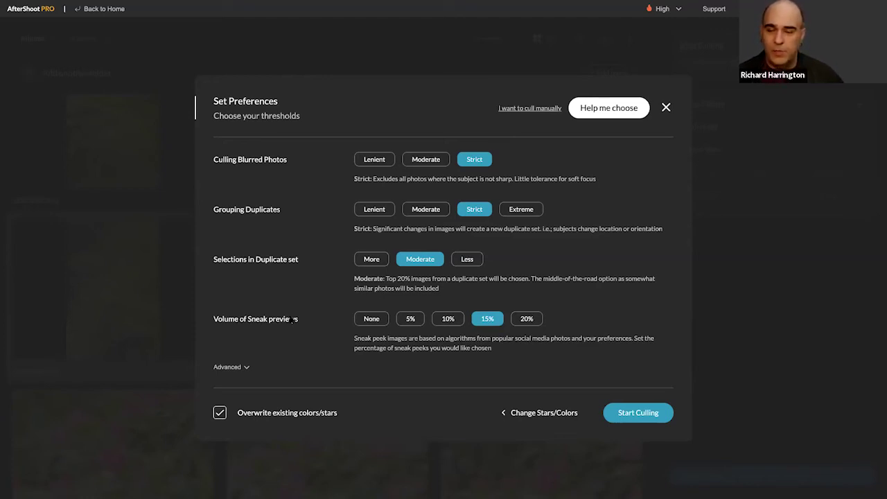
- Show the advanced detection filters, review the star and color label assignments, and start culling the album
left_click(241, 367)
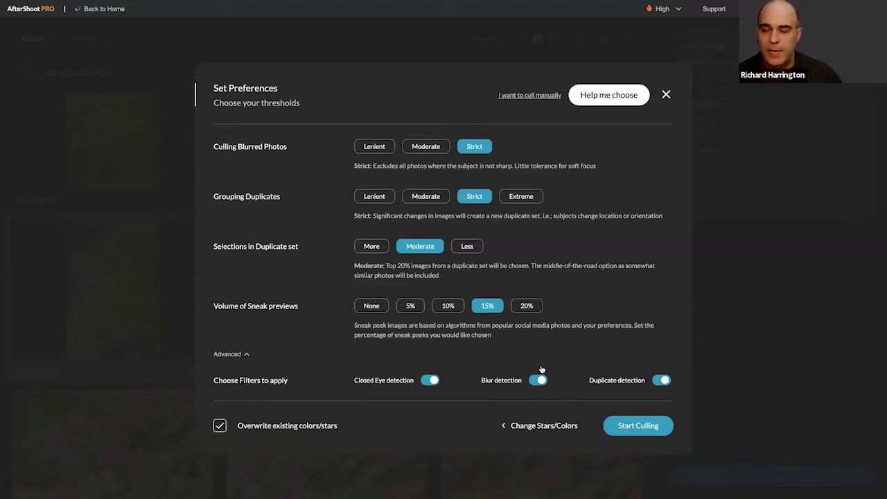
left_click(544, 425)
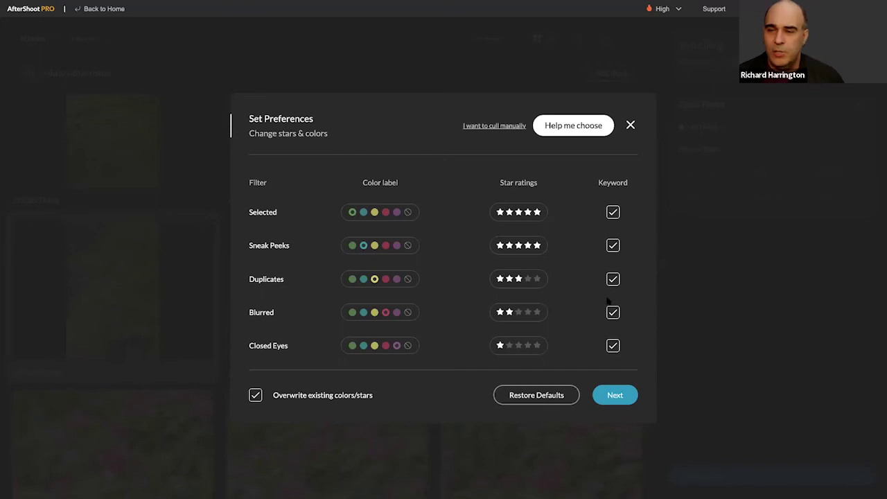
left_click(614, 395)
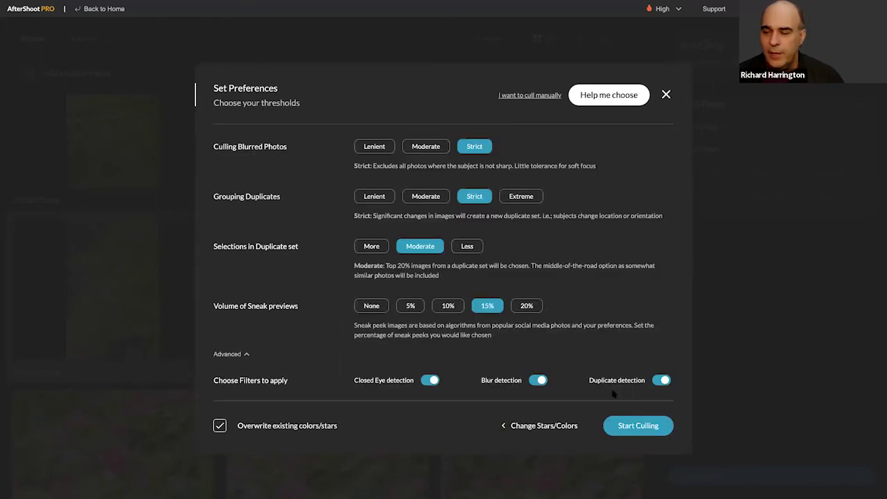
left_click(651, 426)
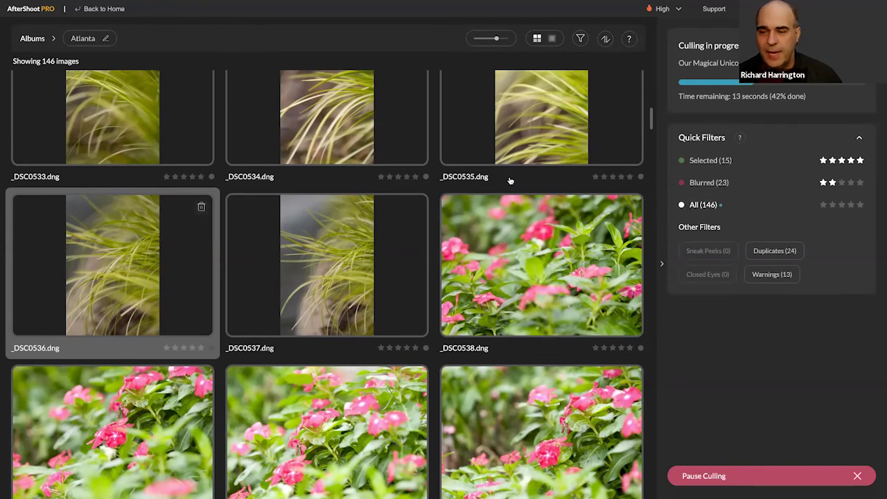
- Browse the culled photos, open the yellow flower bud image _DSC0573.dng and compare it with its duplicates
scroll(510, 180, "up", 5)
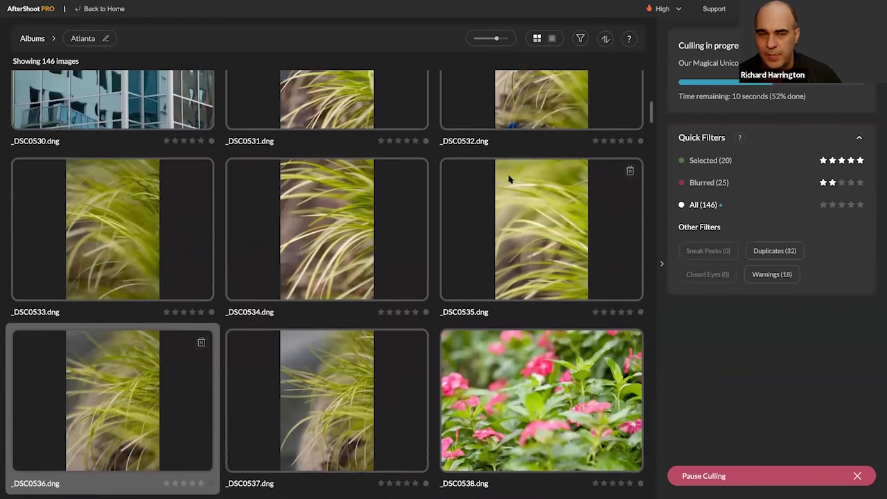
scroll(509, 180, "up", 5)
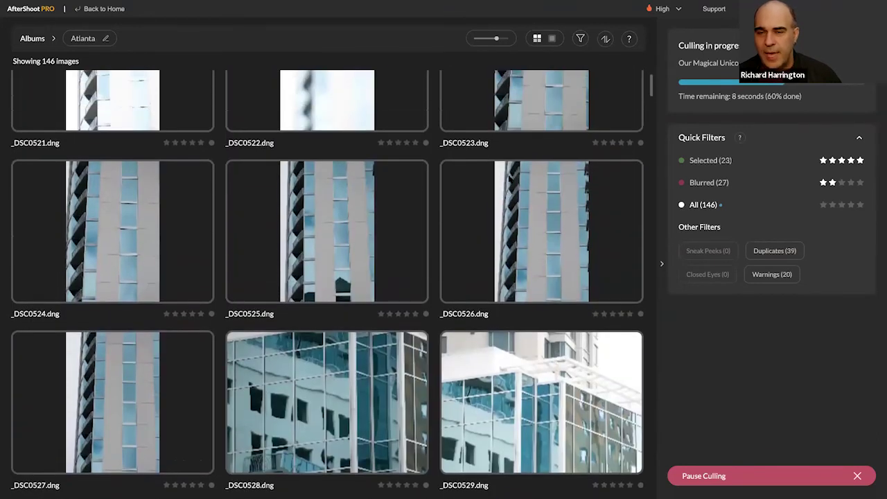
scroll(509, 180, "up", 2)
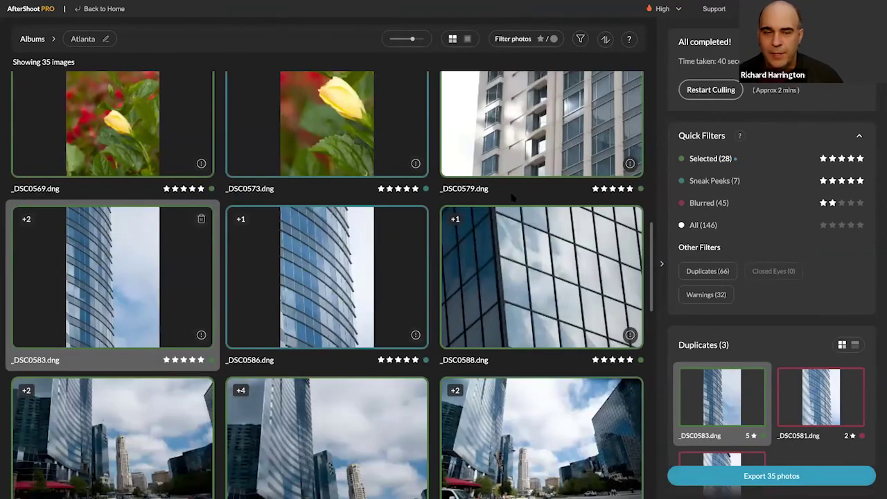
scroll(147, 215, "up", 1)
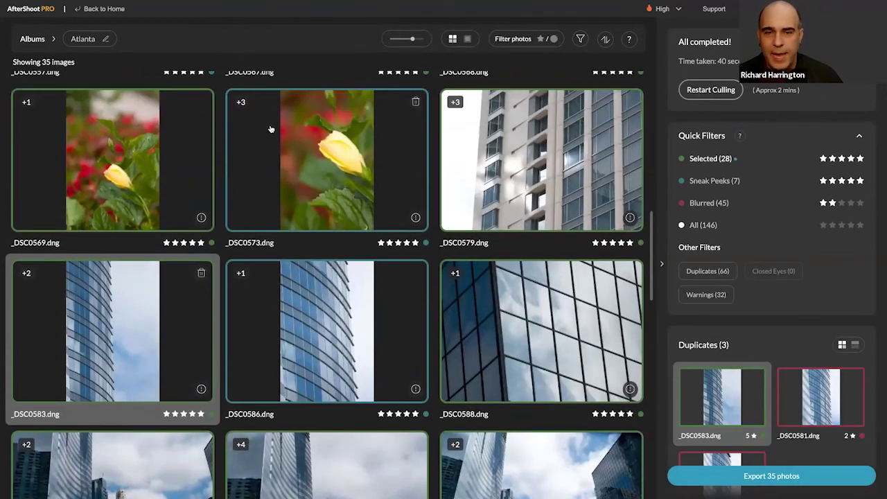
double_click(291, 116)
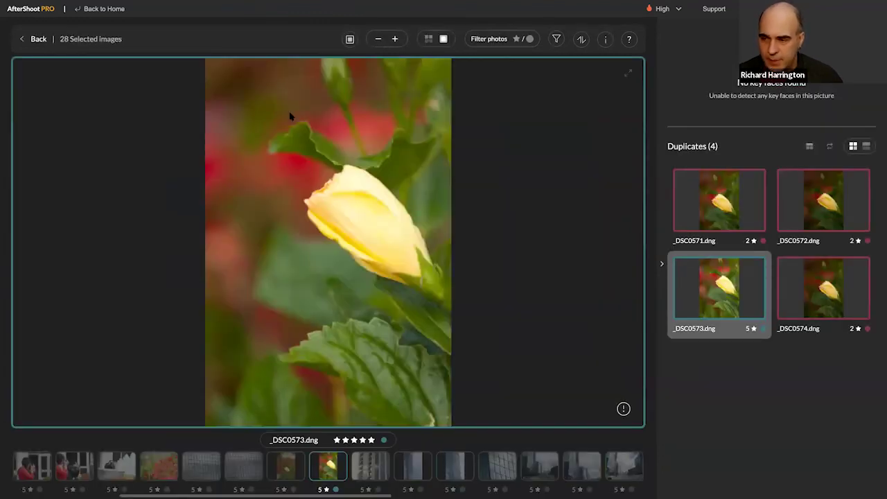
key("Left")
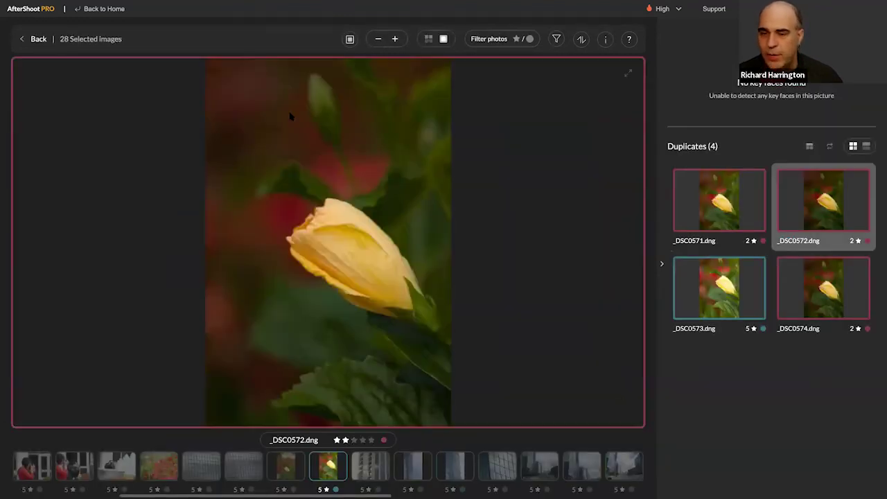
key("Left")
key("Right")
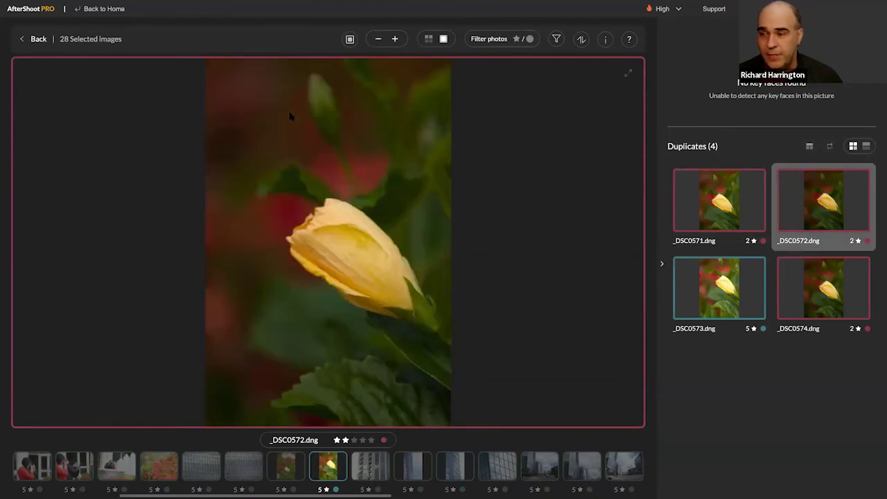
key("Right")
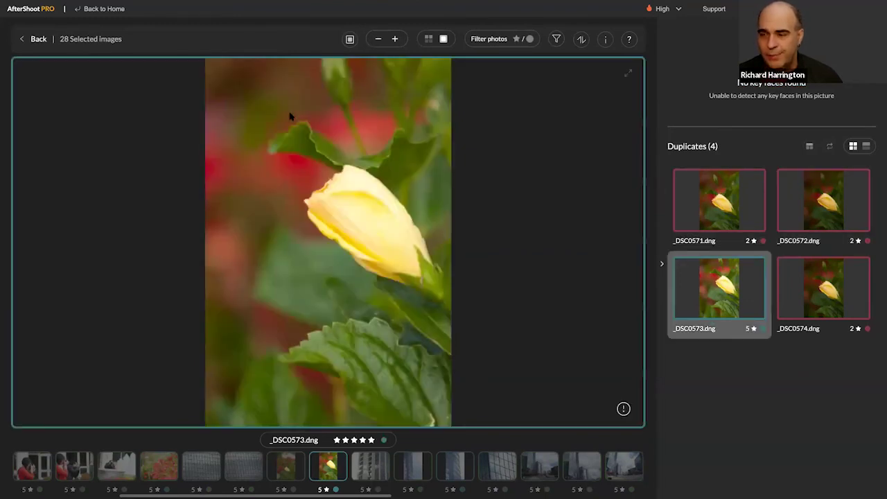